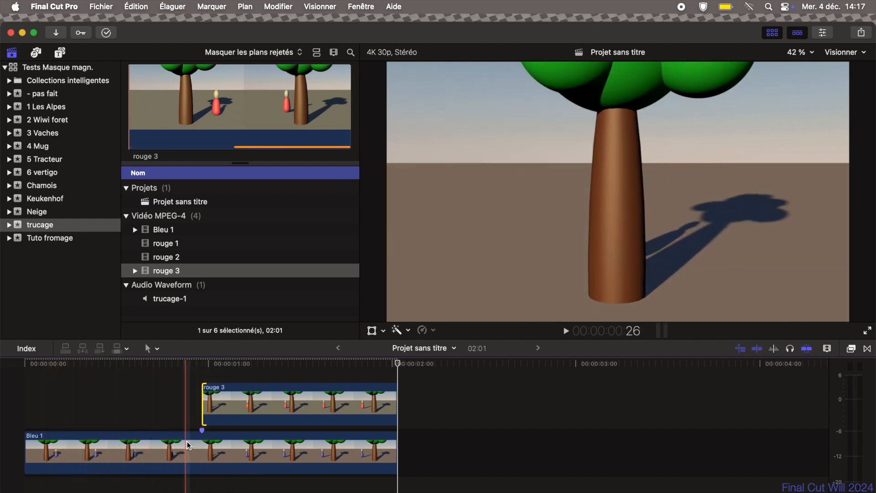
- Add a magnetic mask to the rouge 3 clip at 1:15 and sample the red character's head to mask it
key(l)
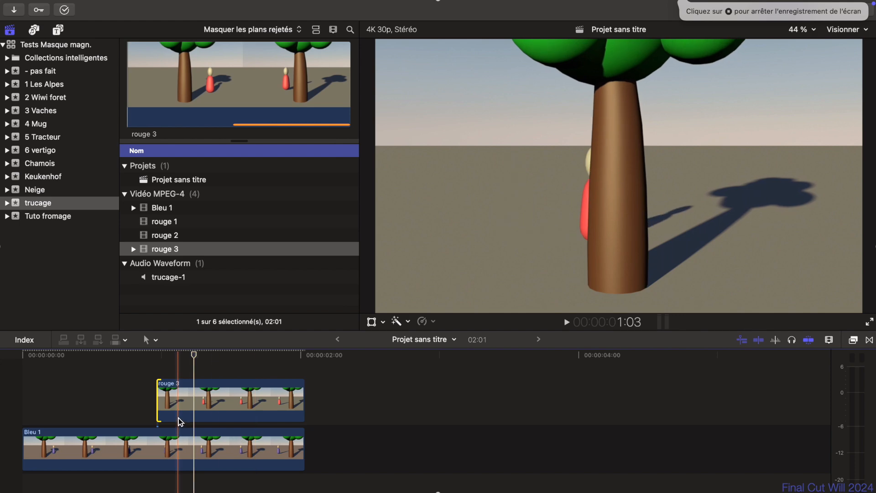
click(205, 416)
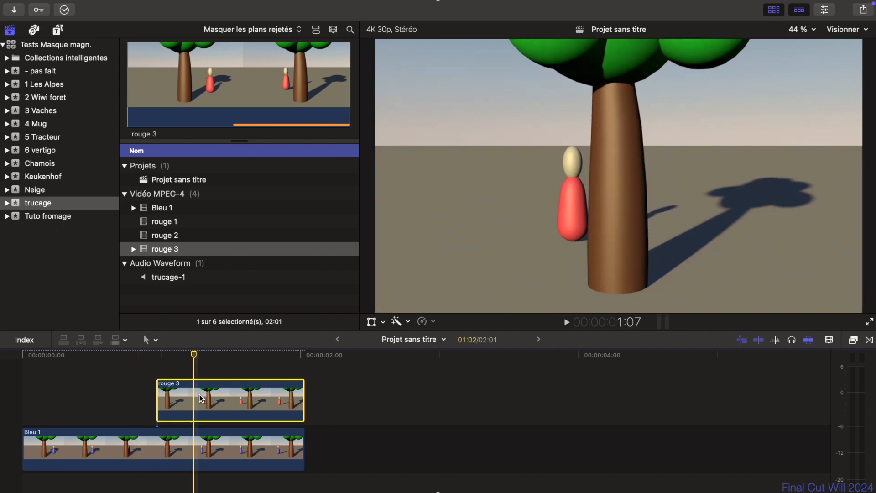
click(231, 353)
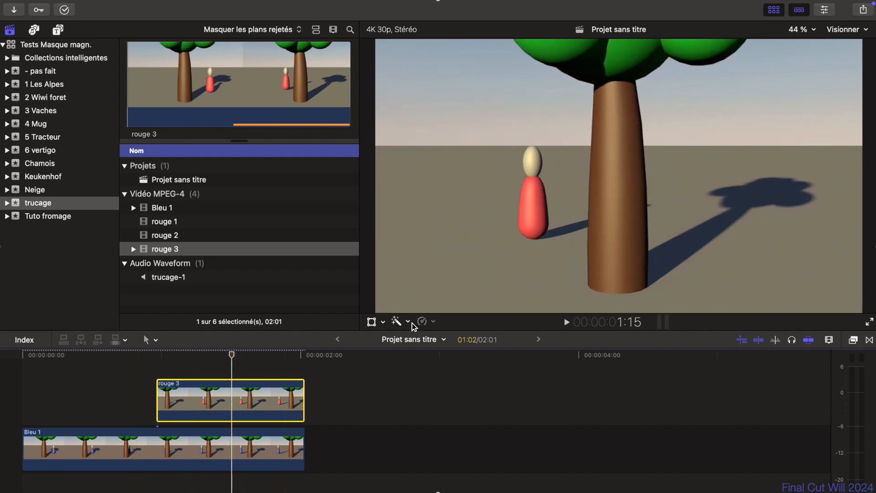
click(398, 322)
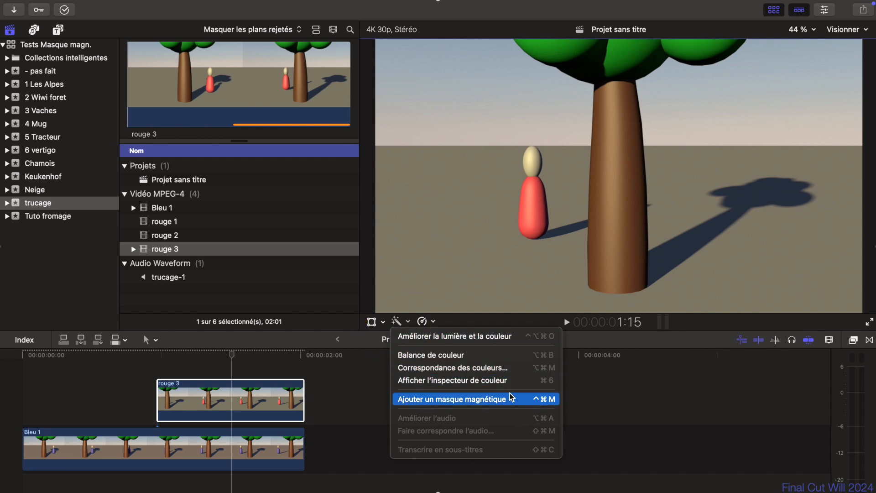
click(544, 401)
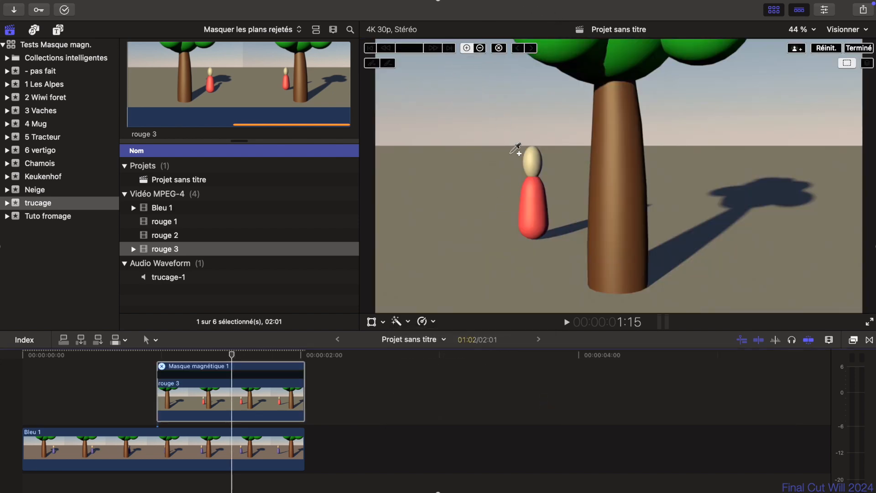
click(536, 165)
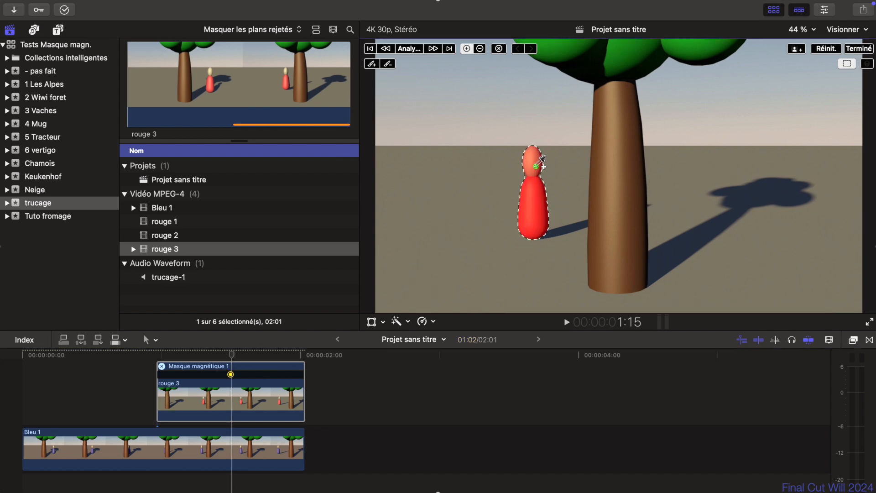
click(406, 50)
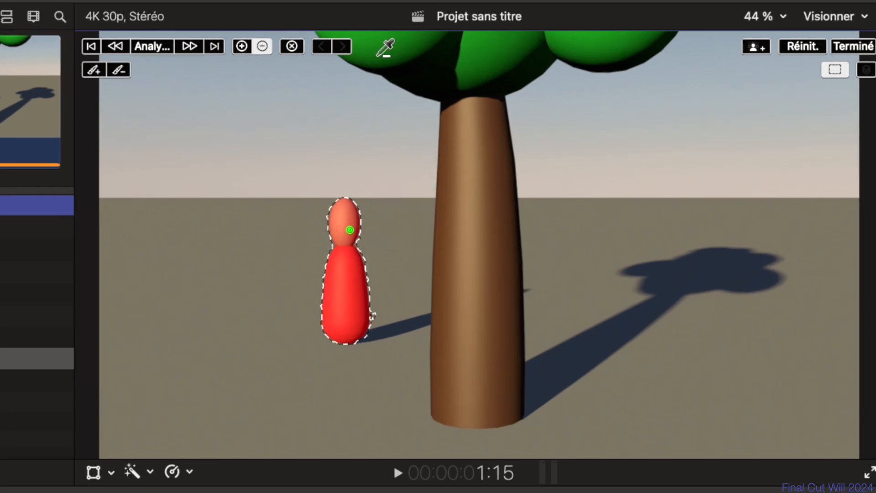
- Place subtractive mask points on the foliage, the tree trunk, the ground and the sky around the red character
key(alt)
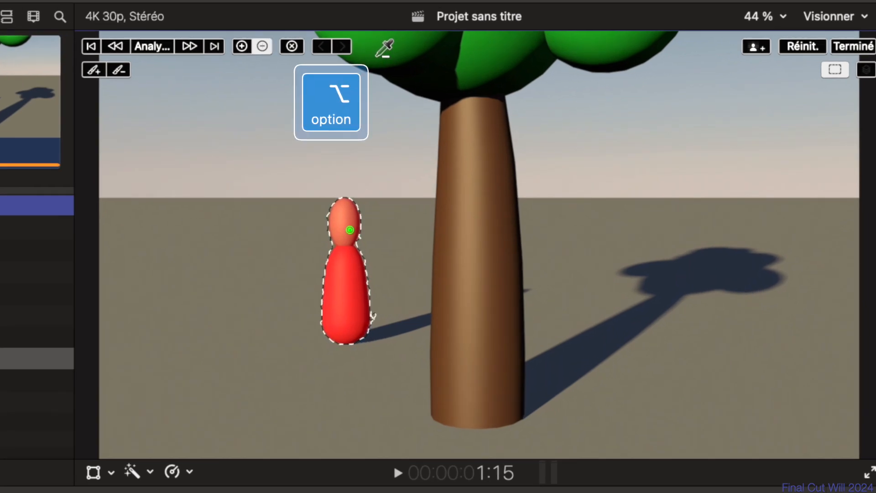
alt+click(377, 55)
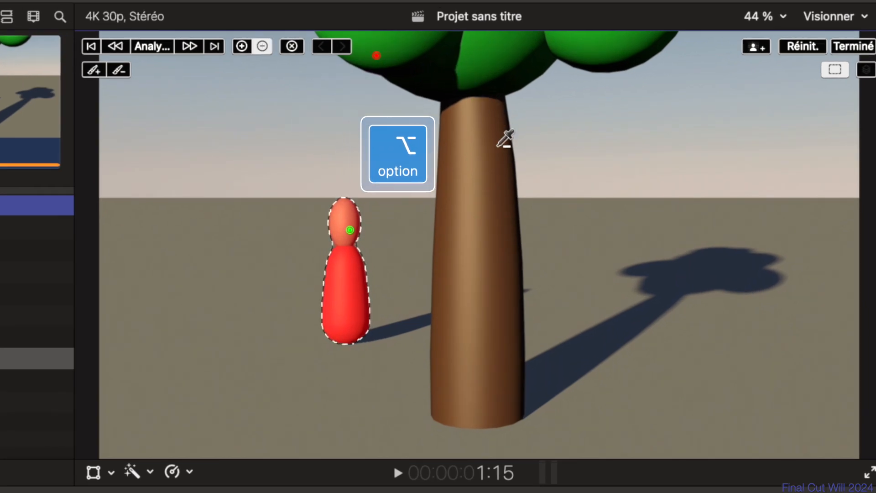
alt+click(479, 134)
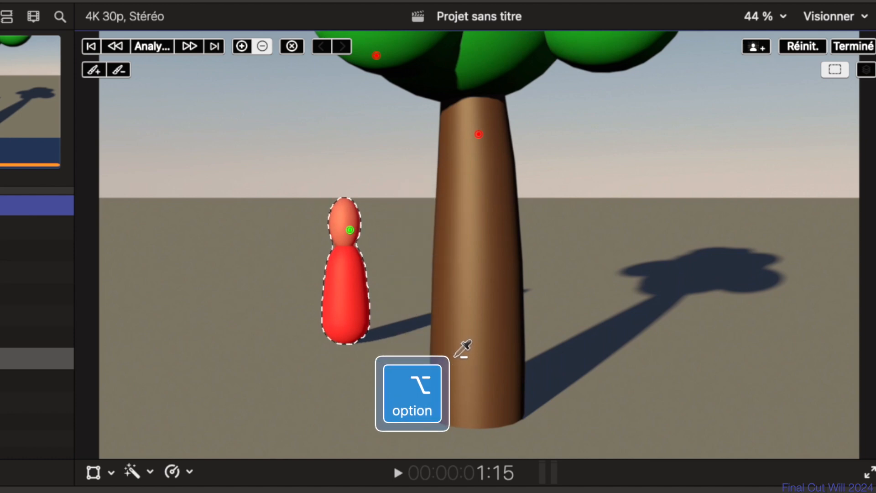
alt+click(455, 353)
alt+click(281, 414)
alt+click(249, 267)
alt+click(261, 136)
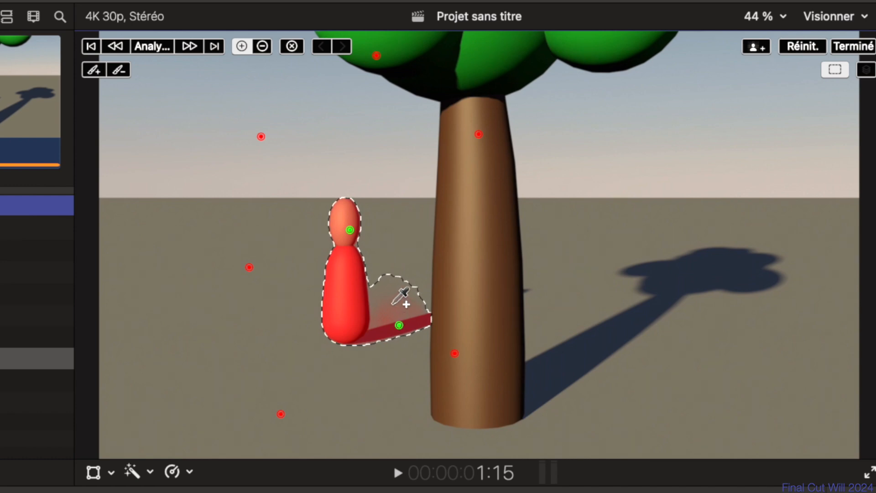
- Include the red character's ground shadow in the mask, exclude the ground above it, and analyse the clip
key(alt)
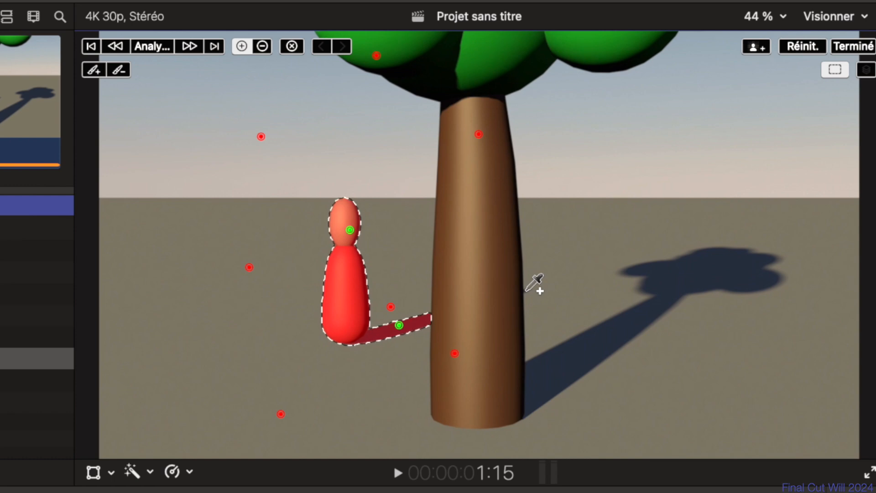
click(154, 52)
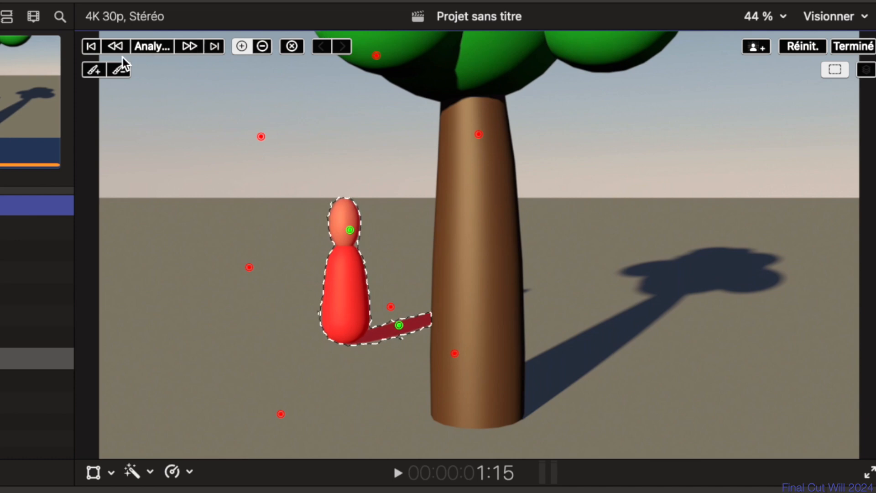
- Erase the stray foliage area from the mask with the subtractive brush at frame 29 and rerun the mask analysis
key(j)
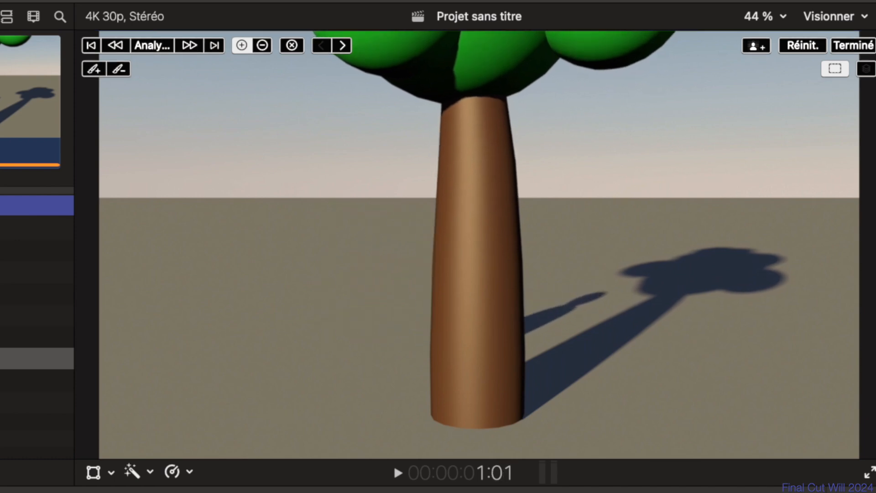
key(l)
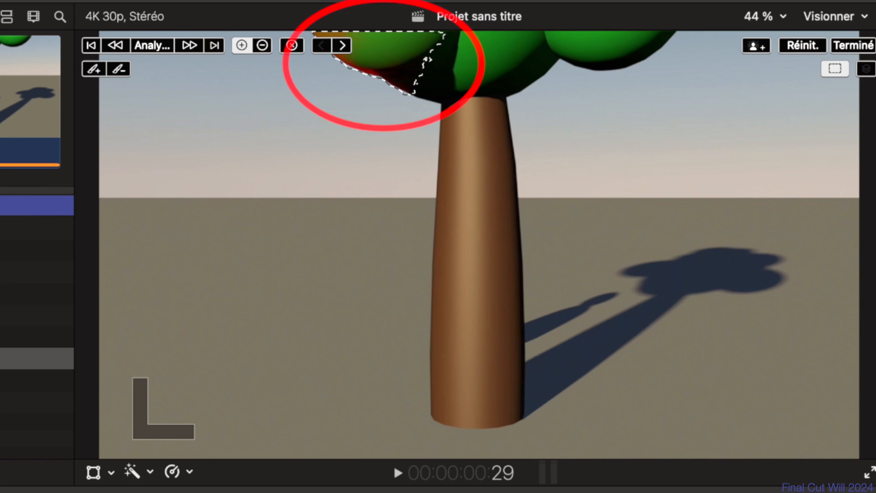
click(118, 68)
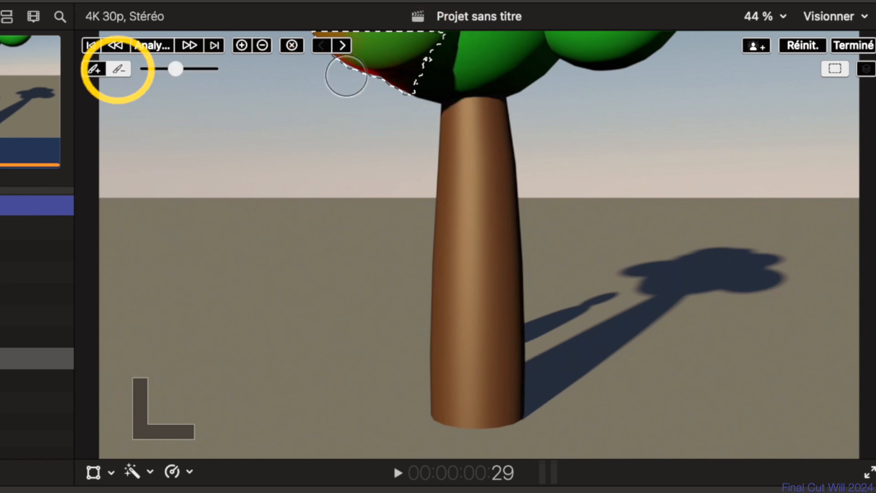
mouse_move(361, 123)
mouse_down()
mouse_move(446, 84)
mouse_move(528, 15)
mouse_move(470, 49)
mouse_move(428, 58)
mouse_move(476, 89)
mouse_move(410, 106)
mouse_up()
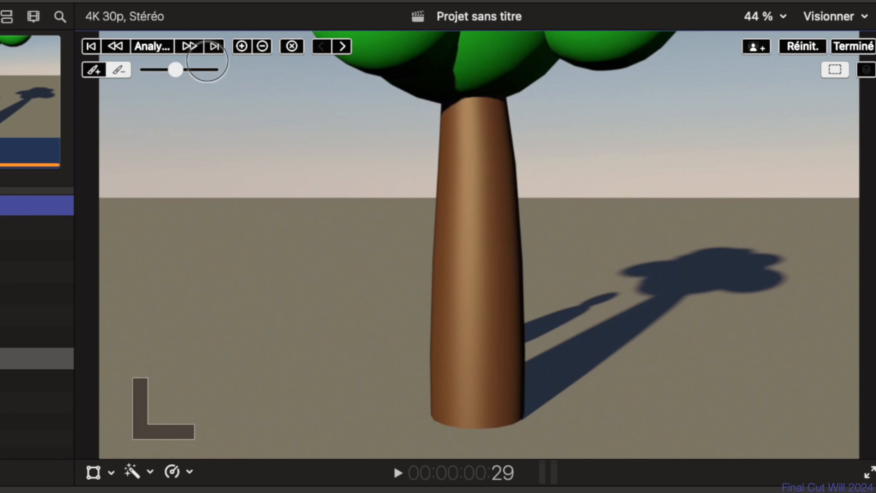
click(155, 45)
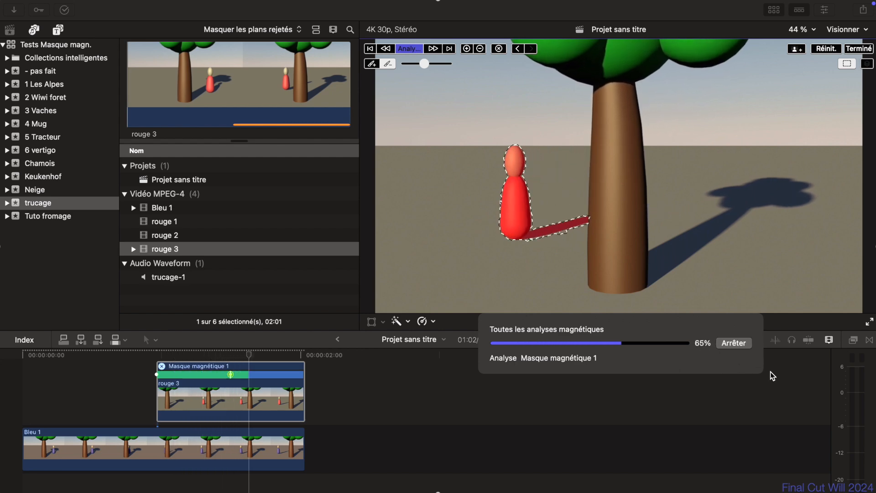
click(734, 343)
- Add the small shadow beyond the trunk to the mask at 1:07, analyse the clip again, and finish the mask editing
click(205, 354)
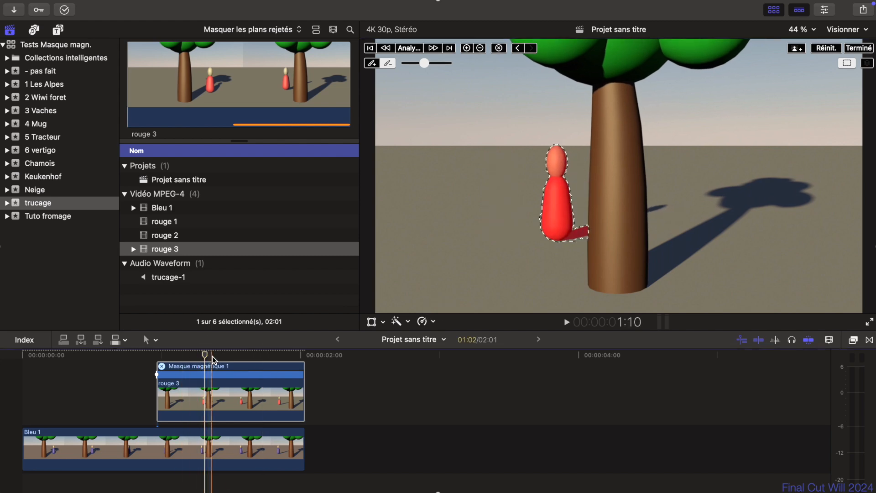
click(198, 354)
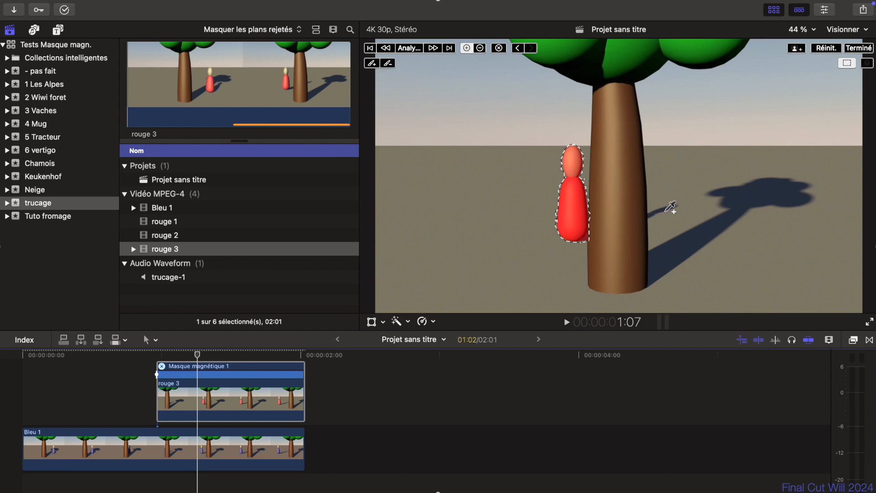
drag(649, 216, 672, 205)
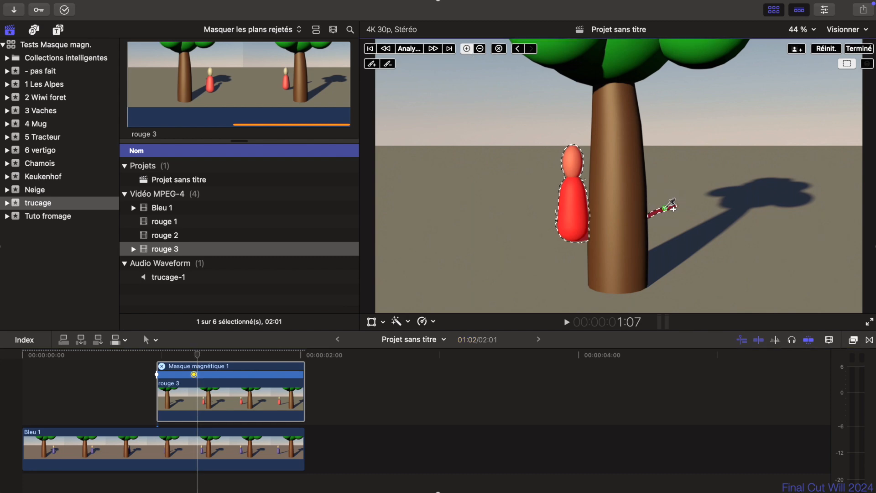
click(409, 49)
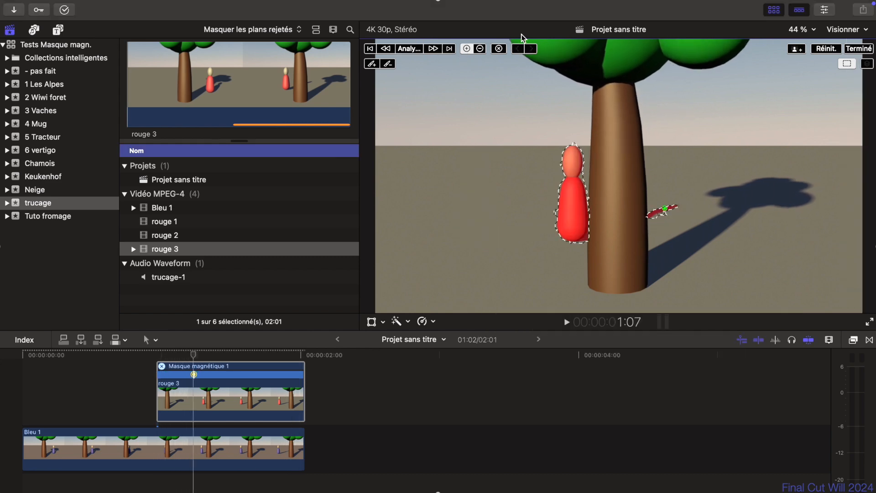
click(860, 49)
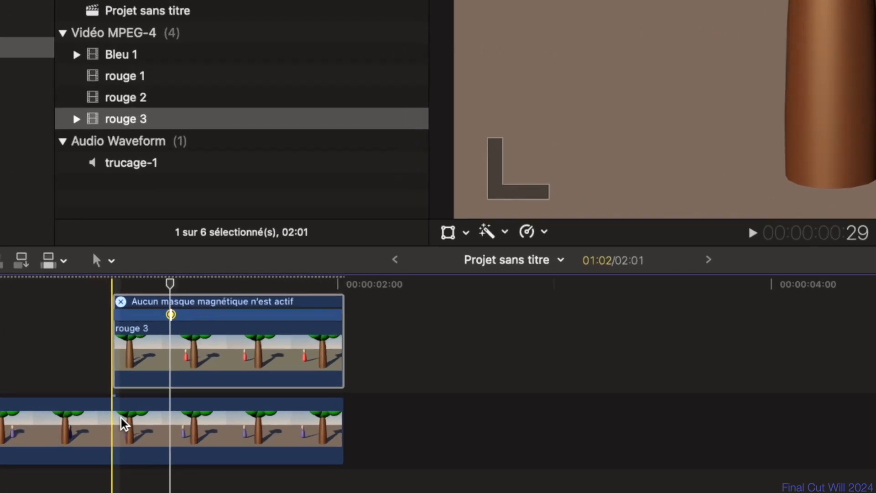
- Add a hold frame to the Bleu 1 clip where rouge 3 begins, and scrub through the overlap to check the composite
click(136, 427)
key(shift+h)
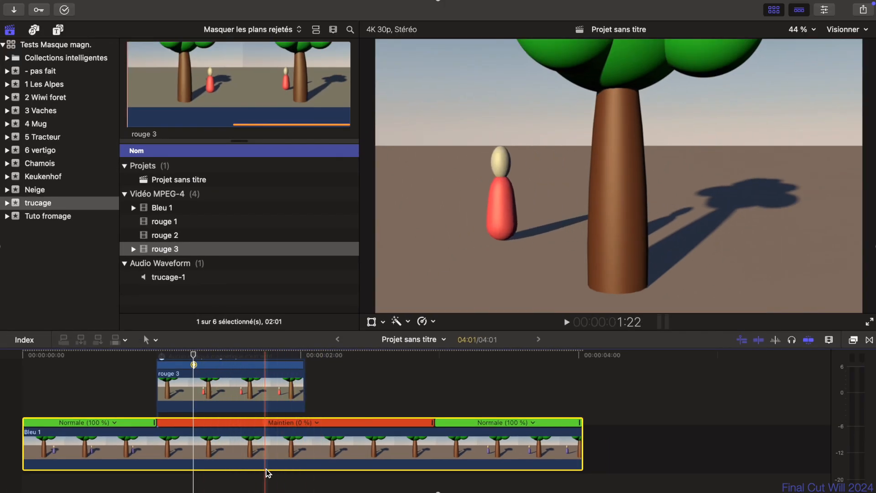
click(254, 355)
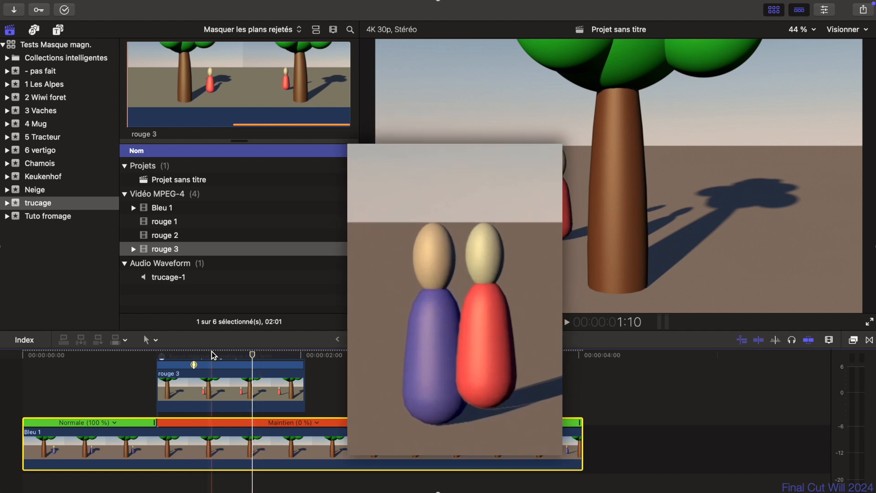
drag(212, 354, 250, 360)
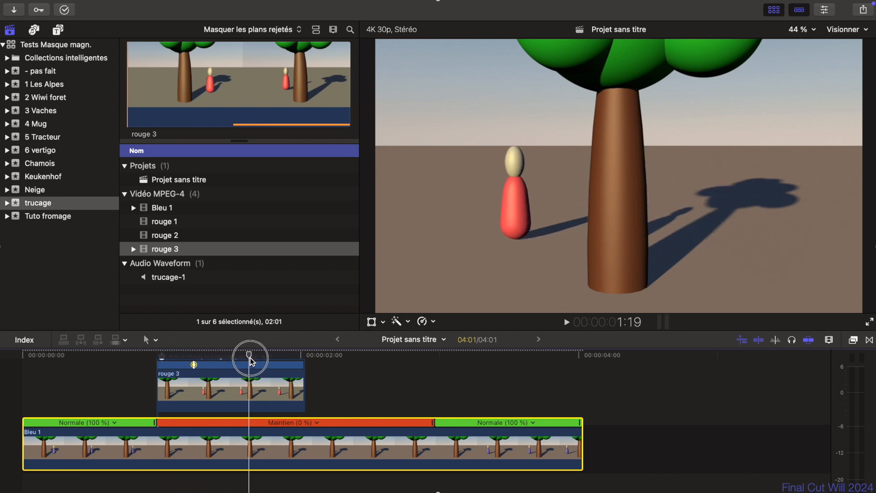
drag(250, 362, 261, 358)
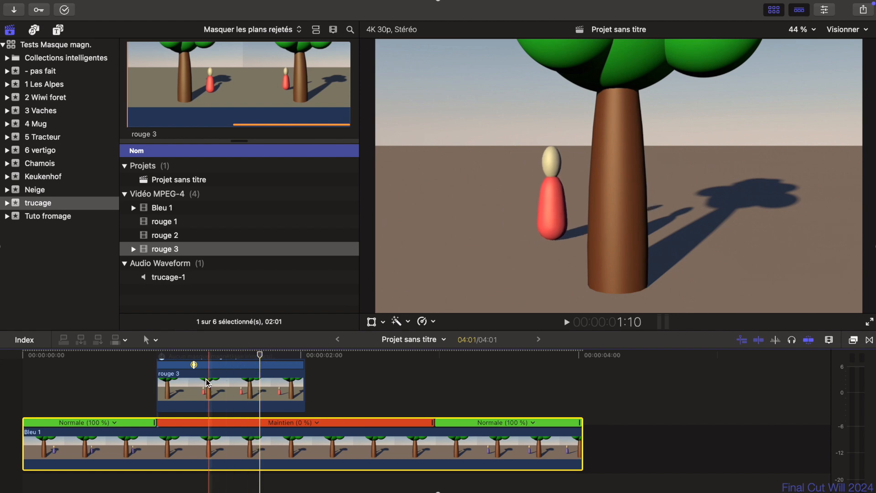
- Duplicate the first four frames of Bleu 1 and connect the short copy below rouge 3 at its start
drag(147, 360, 19, 368)
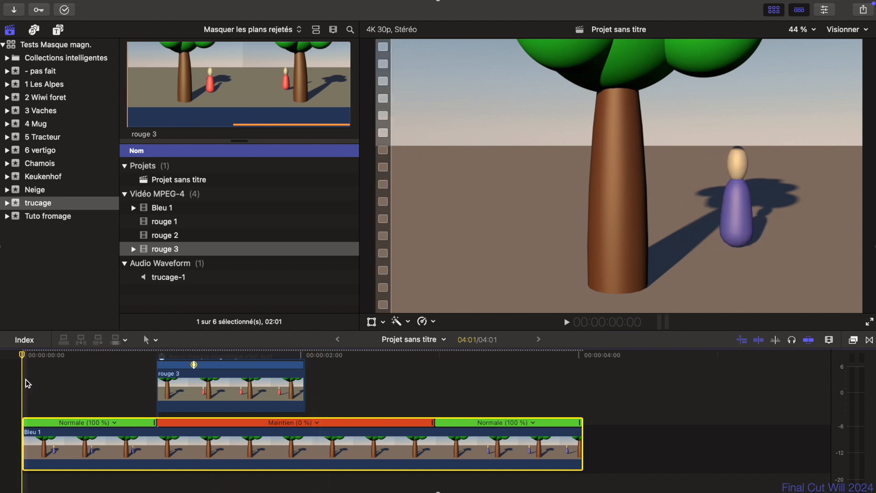
click(38, 355)
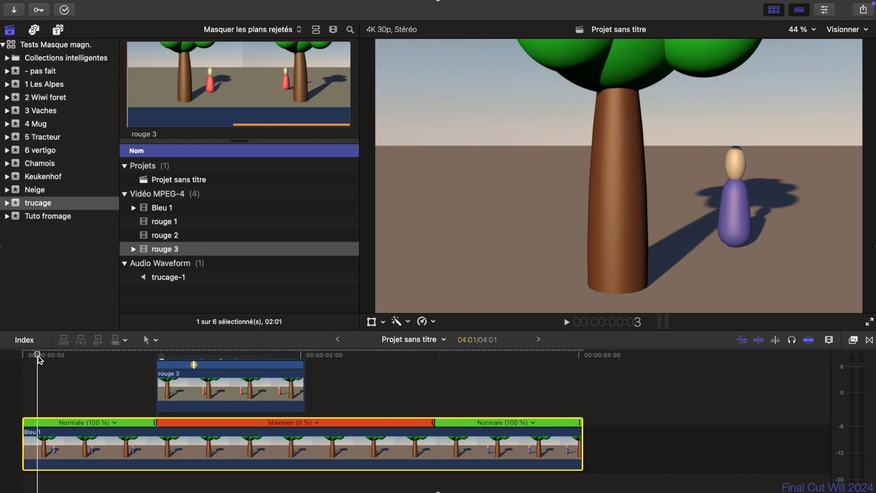
key(o)
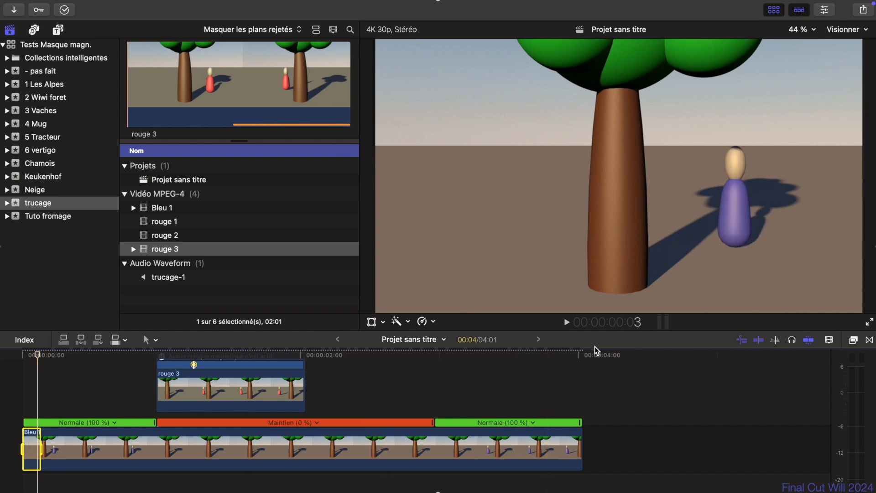
click(586, 355)
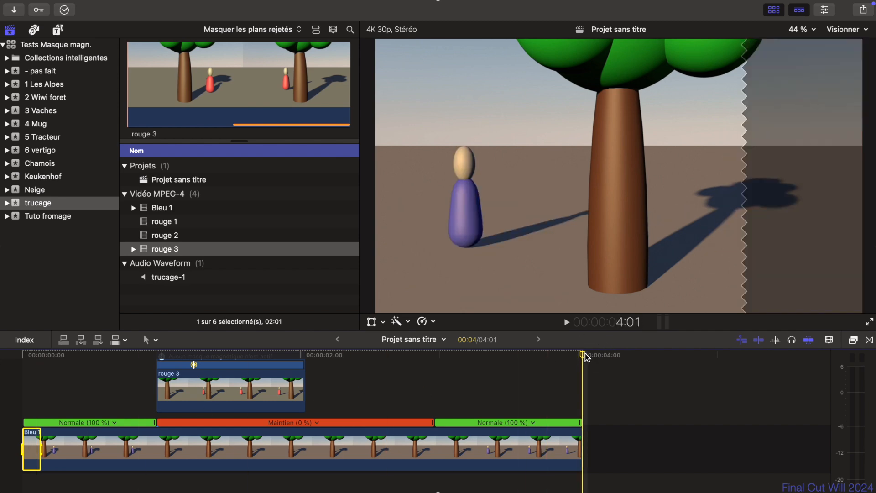
key(super+v)
drag(594, 441, 170, 394)
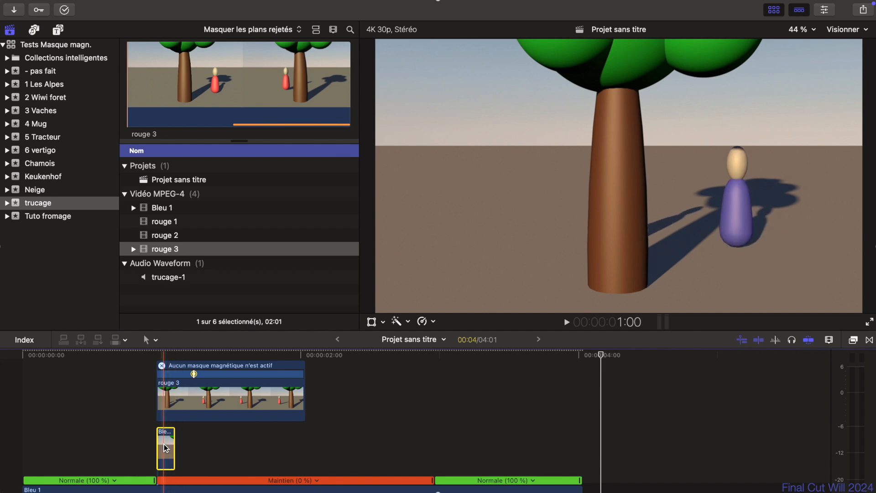
- Add a hold frame to the short Bleu 1 copy and trim its right side by 404 px
key(shift+h)
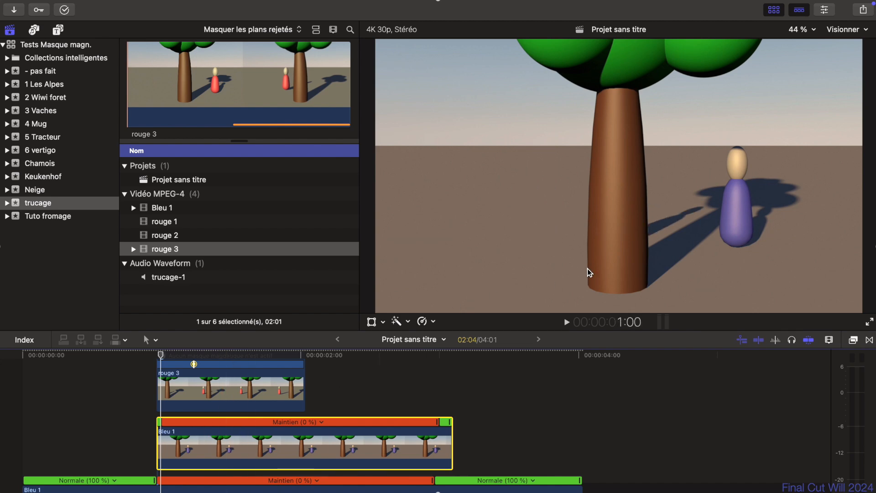
click(828, 13)
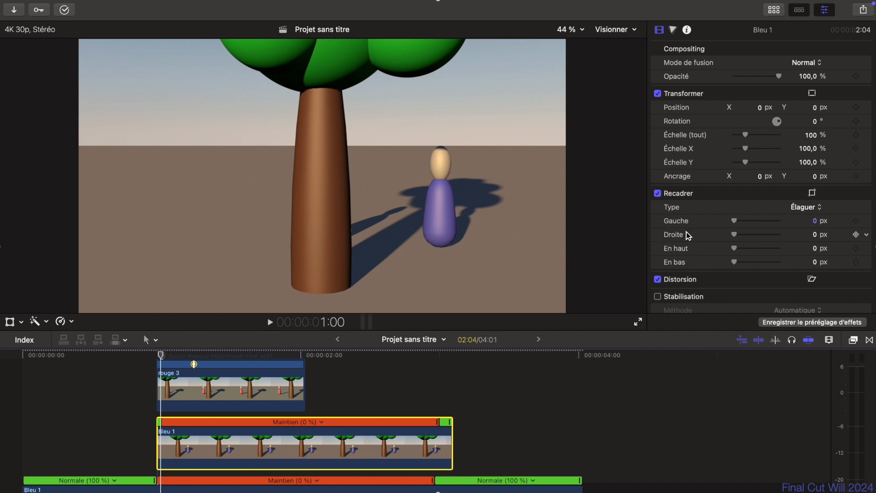
drag(740, 235, 760, 238)
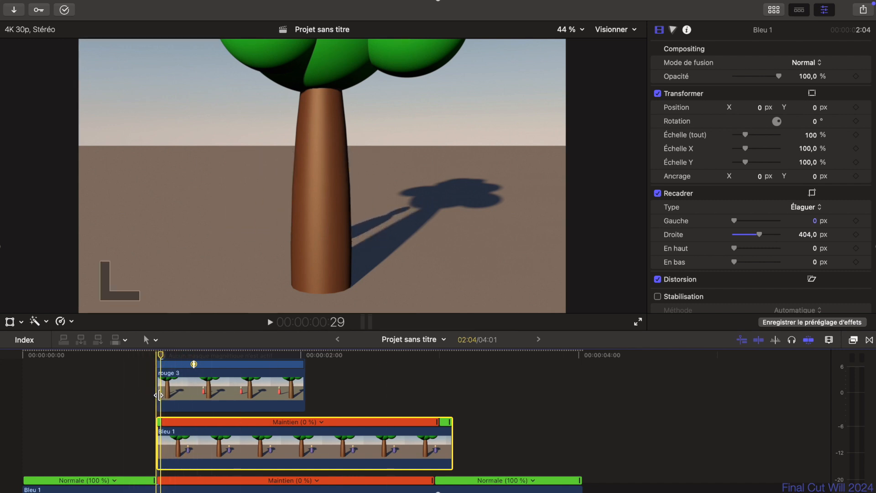
- Step frame by frame around the start of rouge 3 to examine when the blue character disappears and the red one appears
key(Left)
key(Left)
key(Left)
key(Left)
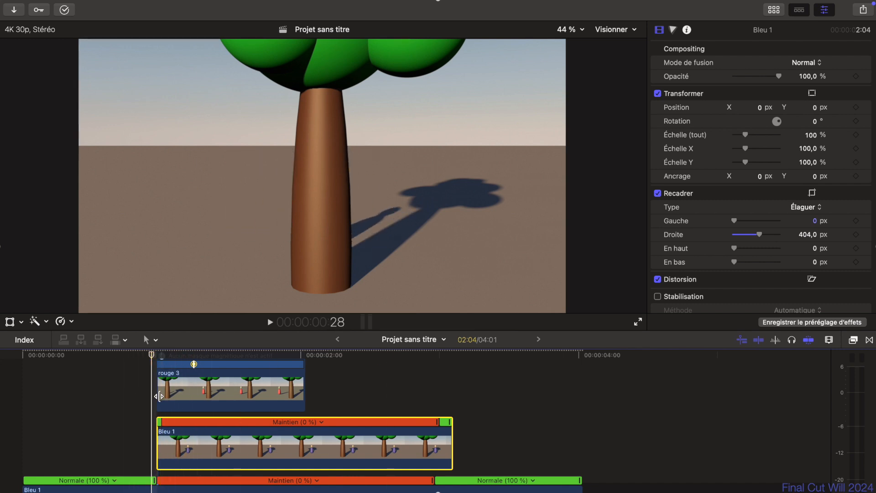
key(Right)
key(Right)
key(Right)
key(Right)
key(Right)
key(Right)
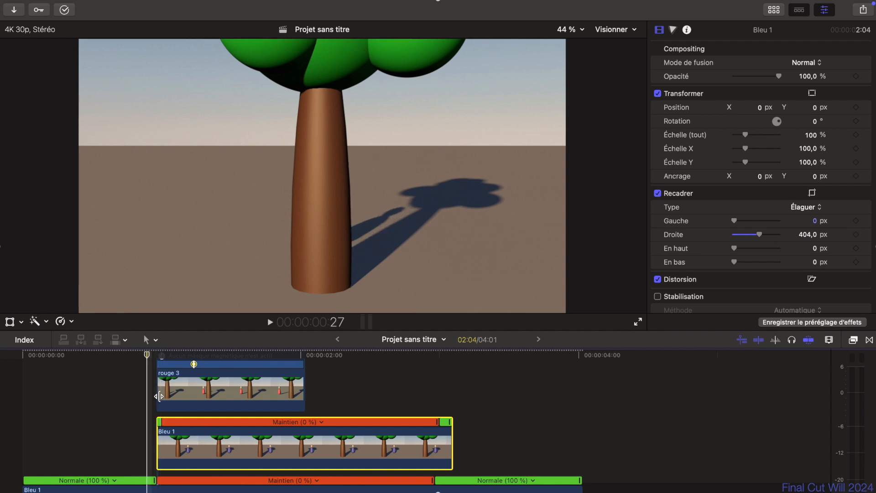
key(Left)
key(Left)
key(Left)
key(Left)
key(Left)
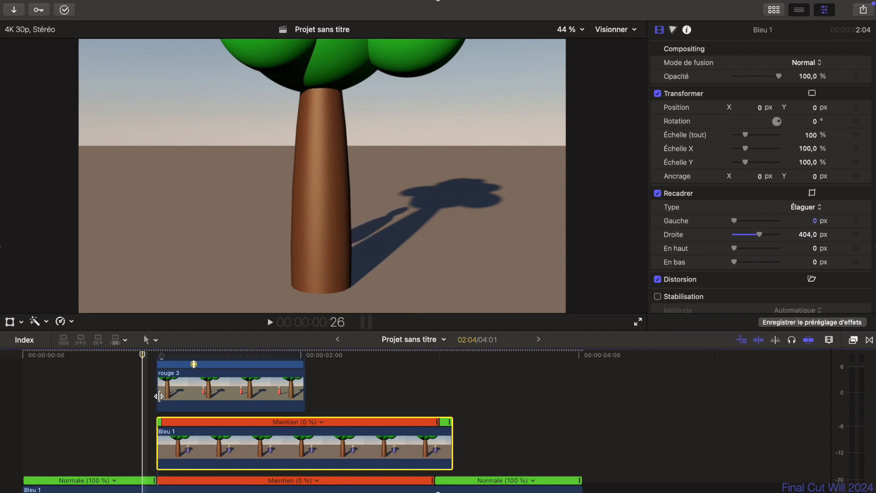
- Shift the rouge 3 clip two frames earlier in the timeline
click(191, 396)
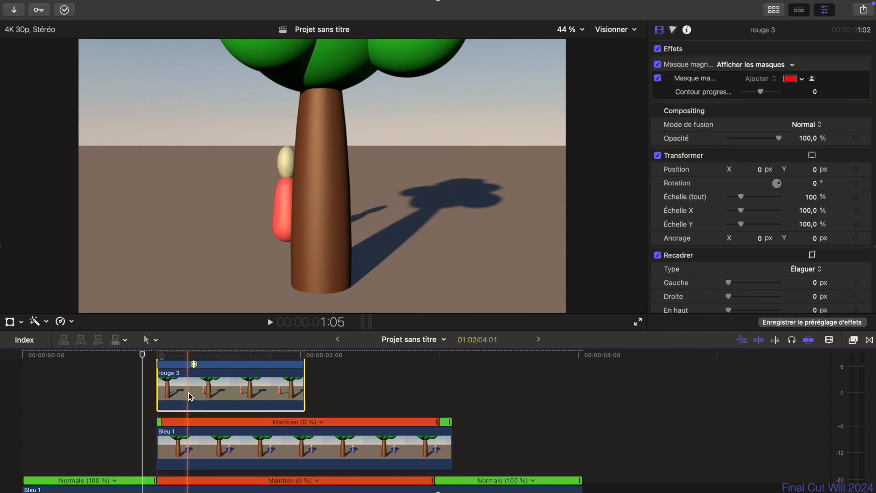
key(comma)
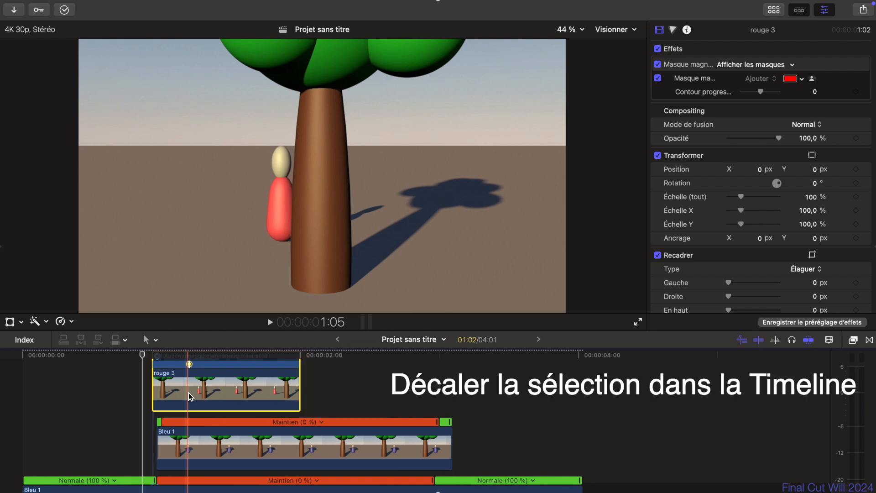
key(comma)
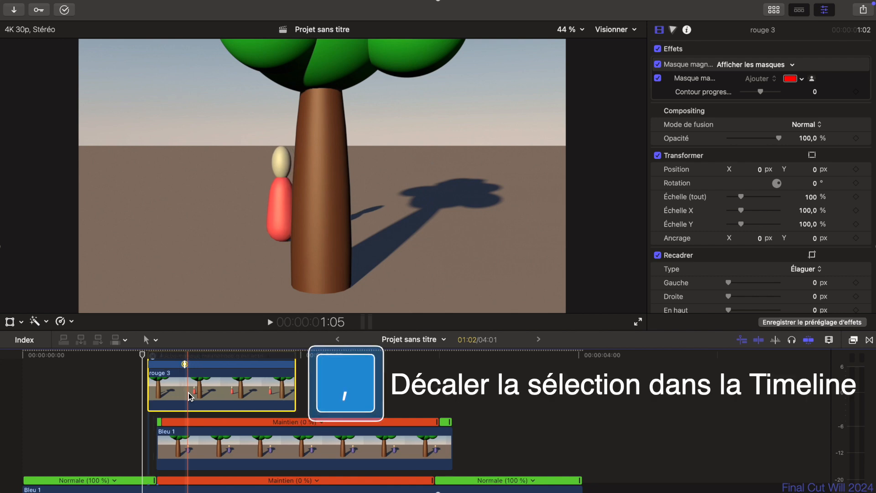
- Go back and forth through the frames around the shifted start of rouge 3, examining the handover and the shadow behind the trunk
key(l)
key(Right)
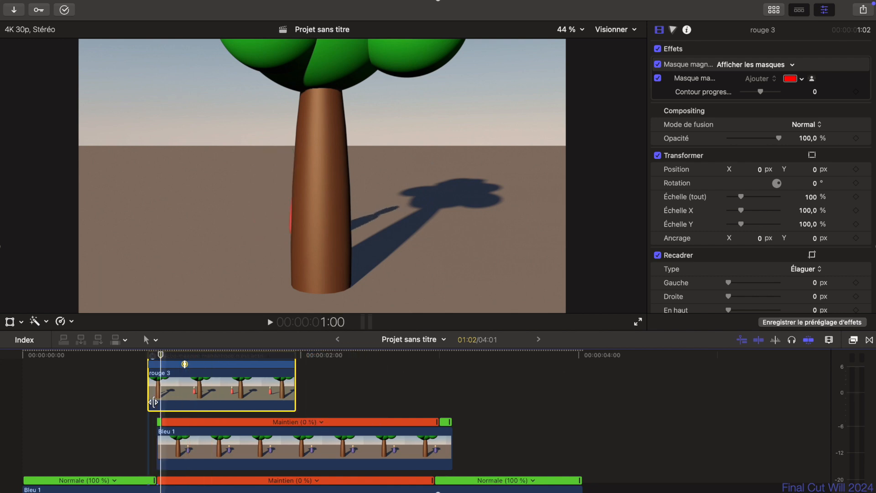
key(Right)
key(Left)
key(Left)
key(Left)
key(Left)
key(Left)
key(Left)
key(Left)
key(Left)
key(Left)
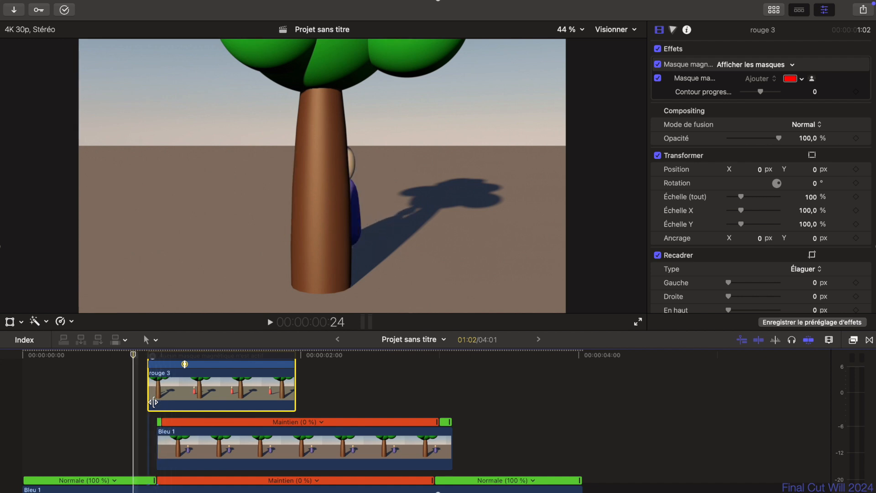
key(Right)
key(Right)
key(Right)
key(Right)
key(Right)
key(Right)
key(Right)
key(Right)
key(Right)
key(Left)
key(Left)
key(Left)
key(Left)
key(Left)
key(Left)
key(Left)
key(Left)
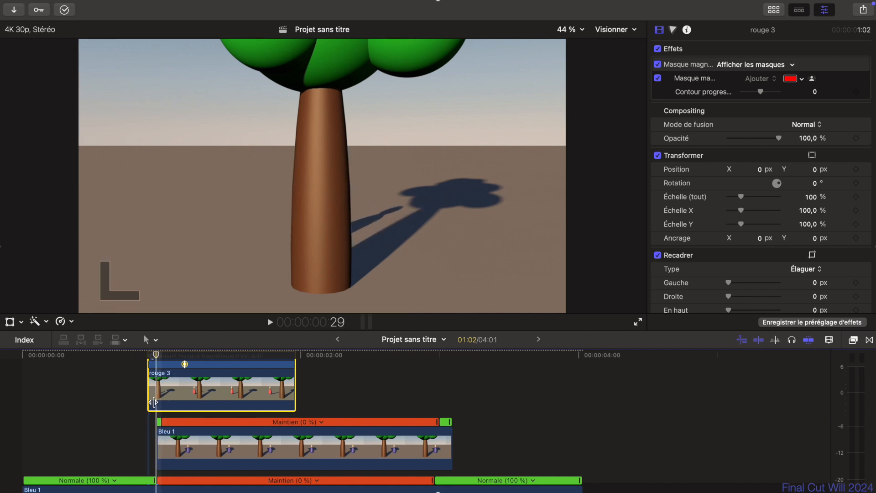
key(Right)
key(Right)
key(Right)
key(Right)
key(Right)
key(Right)
key(Right)
key(Right)
key(Right)
key(Right)
key(Right)
key(Right)
key(Right)
key(Right)
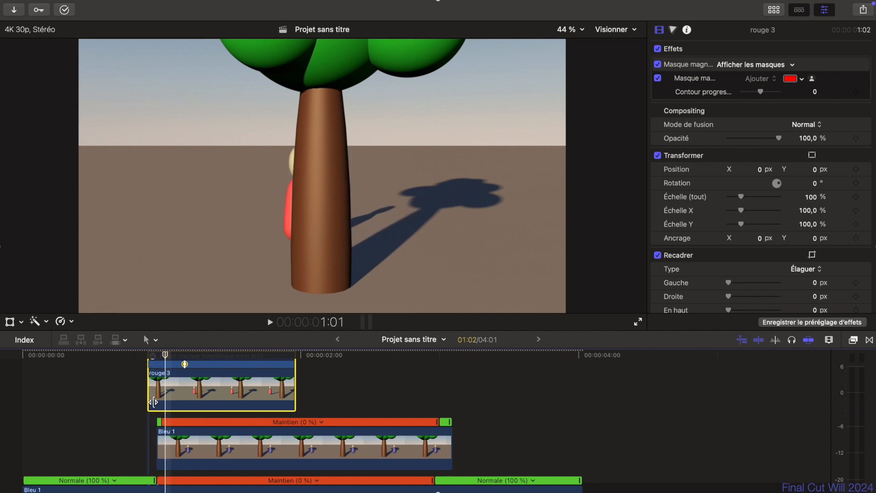
key(Left)
key(Left)
key(Left)
key(Left)
key(Left)
key(Left)
- Show the video animation of rouge 3, add a short opacity fade-in at its start, and hide the animation again
key(ctrl+v)
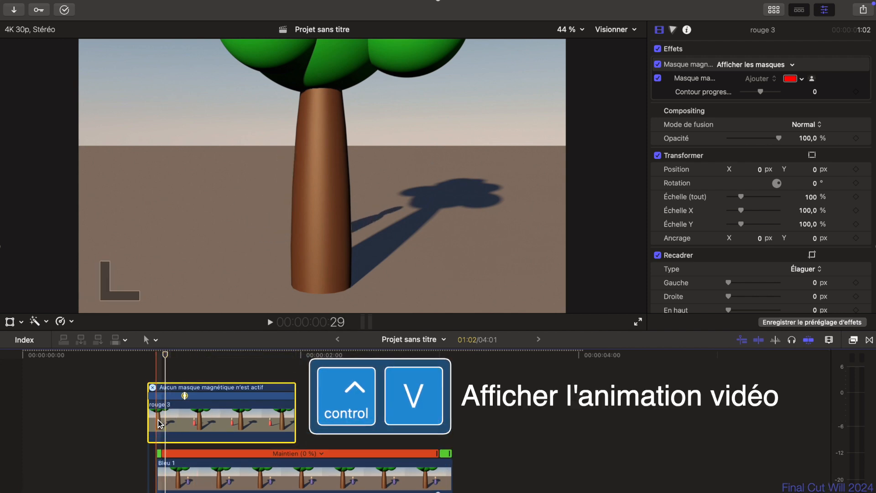
key(ctrl+v)
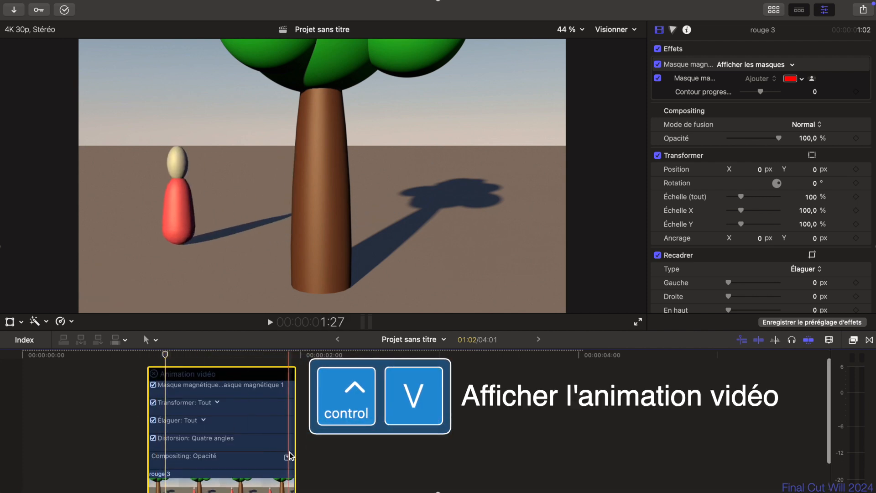
click(289, 458)
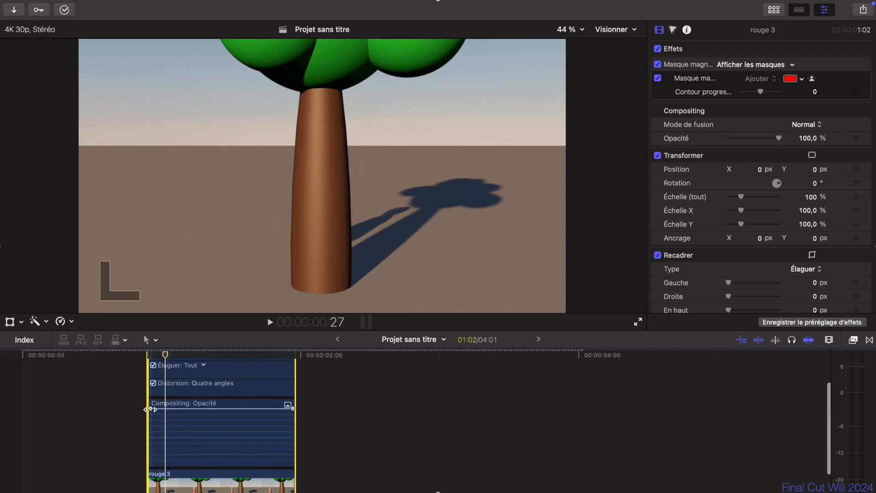
drag(150, 410, 161, 414)
key(ctrl+v)
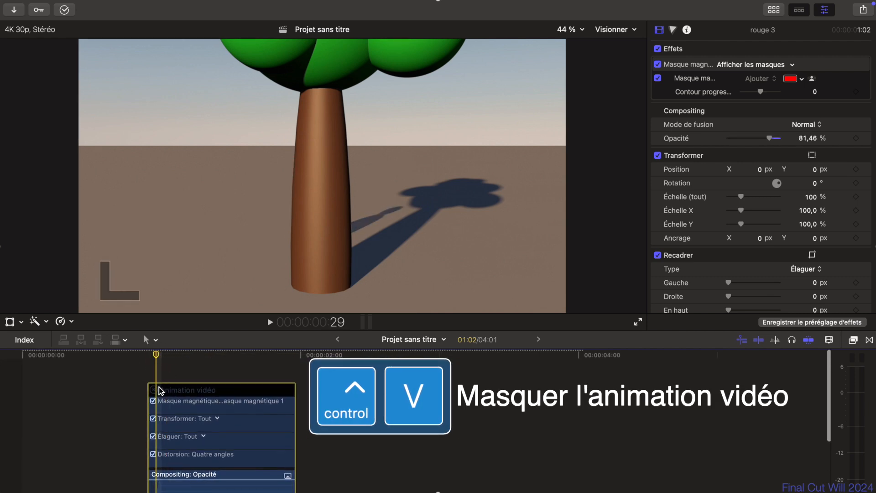
click(157, 390)
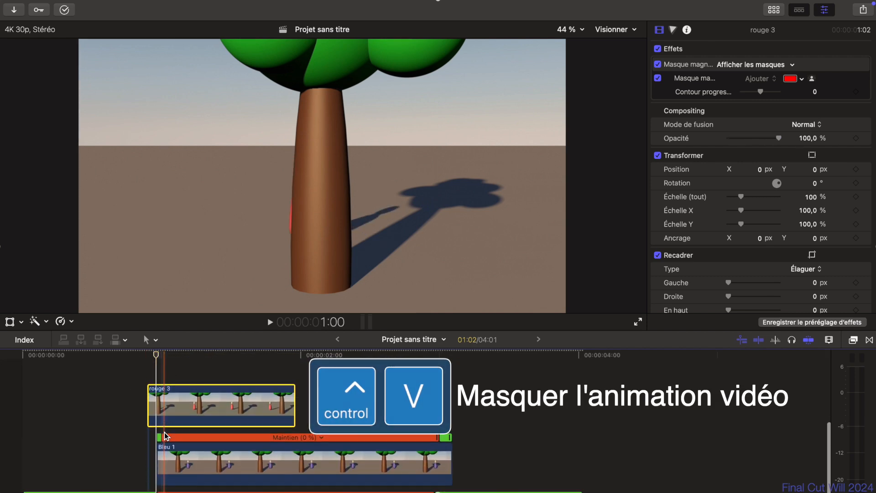
- Step through the frames up to 1:08 to examine the shadow transition with the opacity fade-in
scroll(162, 438, down, 5)
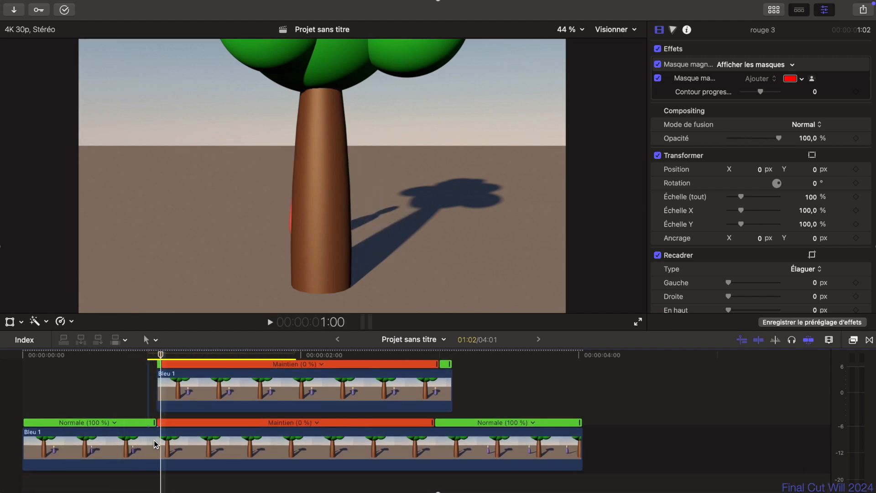
key(Left)
key(Left)
key(Left)
key(Right)
key(Right)
key(Right)
key(Right)
key(Right)
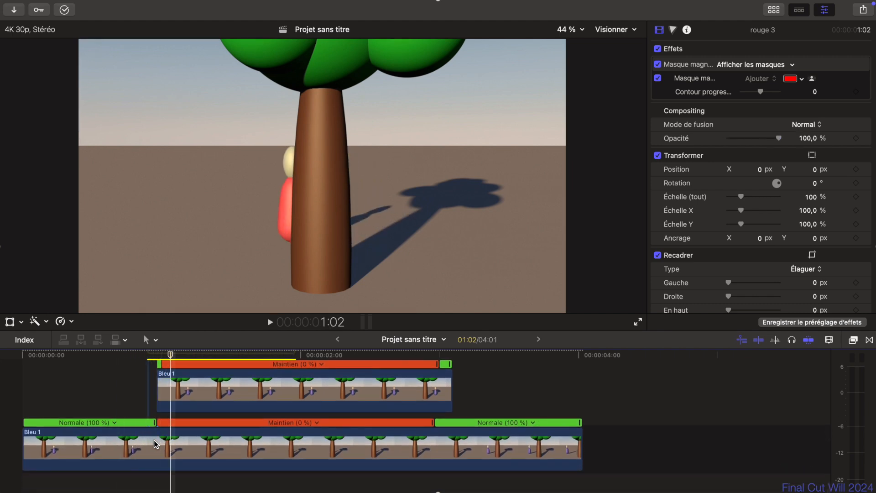
key(Right)
key(Right)
key(Right)
key(Right)
key(Right)
key(Right)
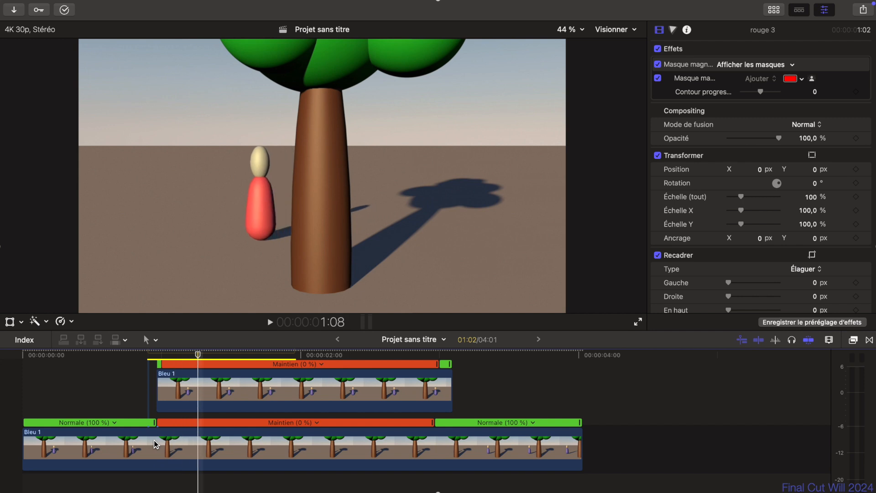
- Select both Bleu 1 clips and trim off everything after the end of rouge 3
scroll(156, 444, up, 3)
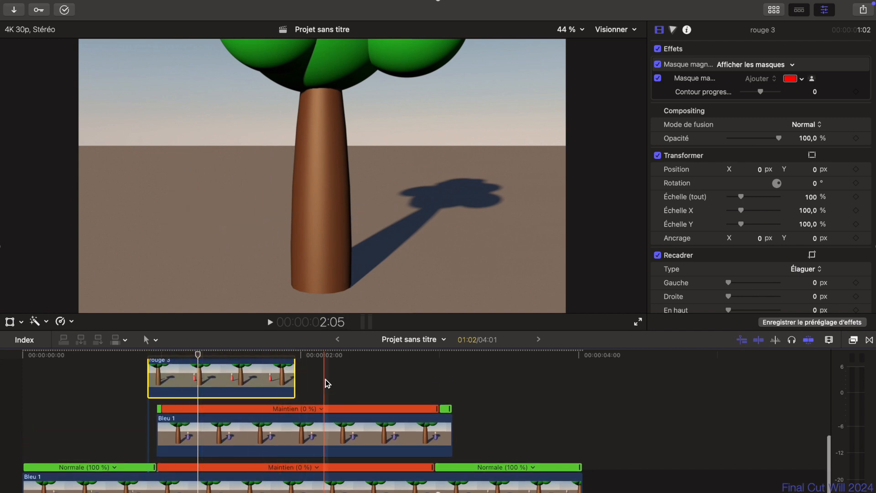
drag(330, 377, 314, 470)
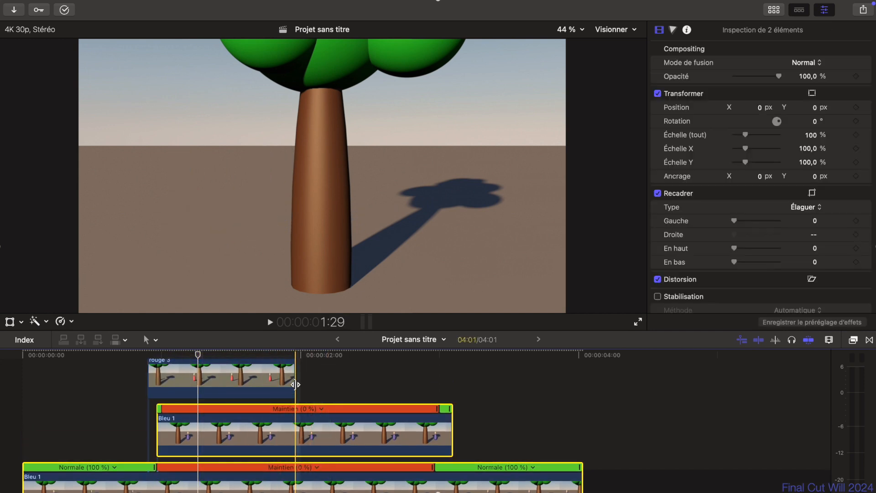
key(alt+dollar)
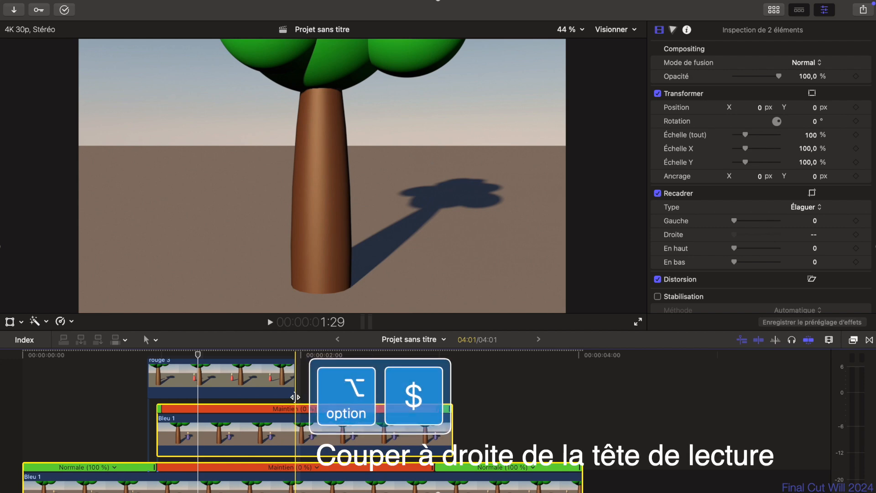
key(alt+dollar)
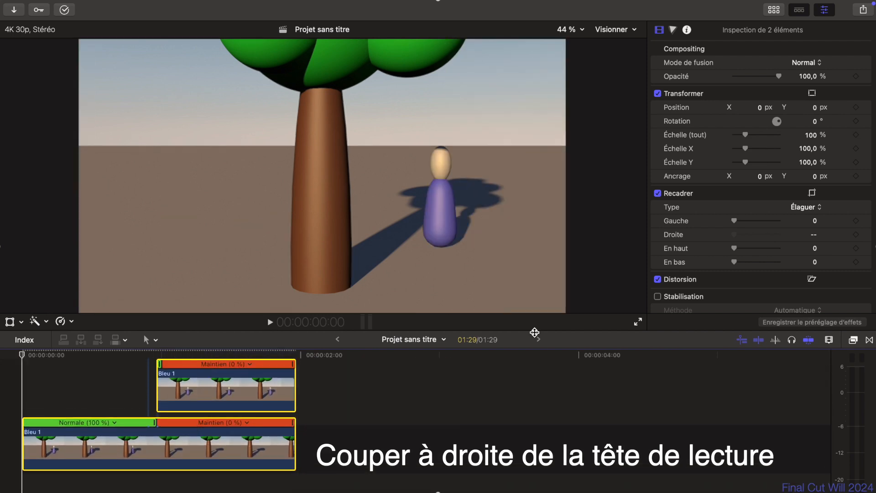
- Play the finished composite from the start to check the change from the blue character to the red one
key(space)
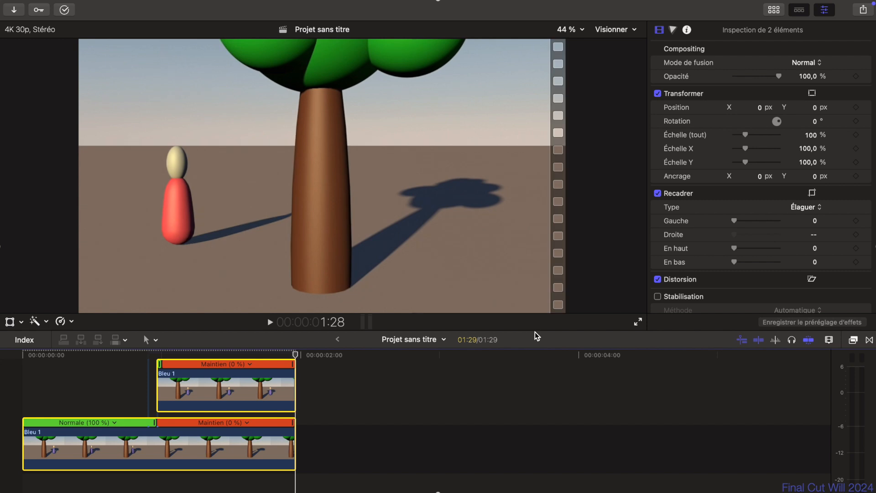
key(alt+j)
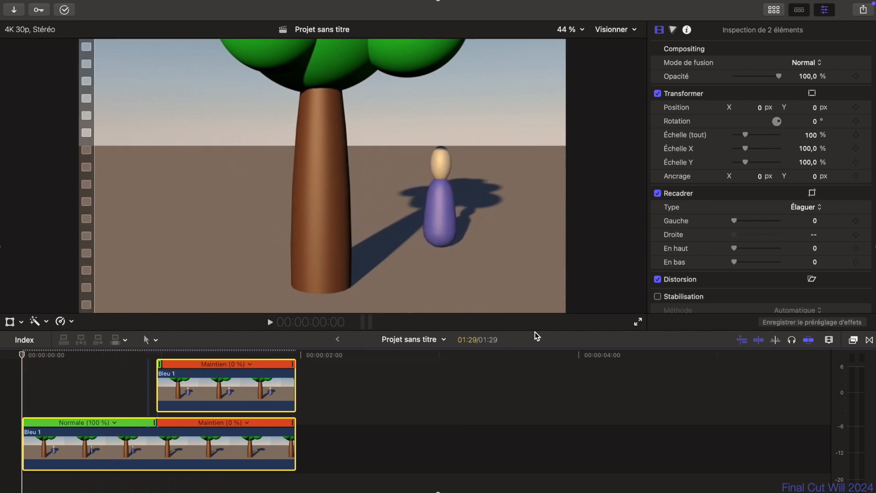
key(alt+l)
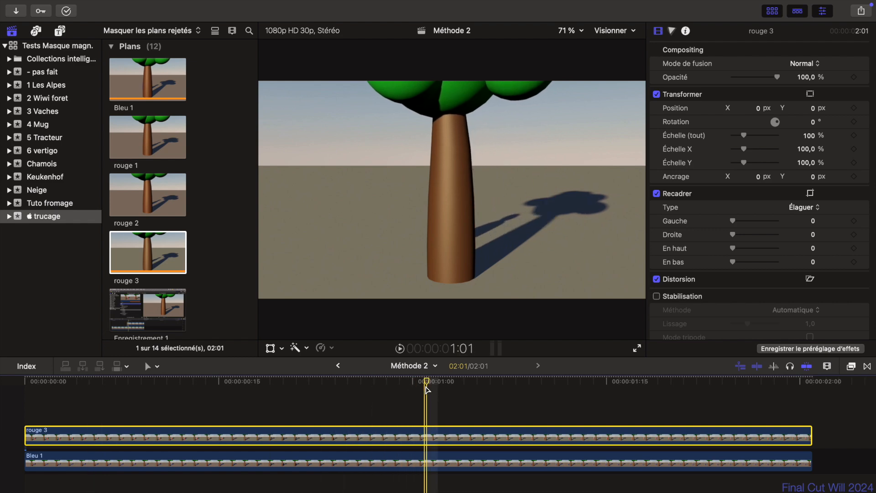
- In the Méthode 2 project, try trimming the left side of the rouge 3 clip by 636 px
key(Left)
key(Left)
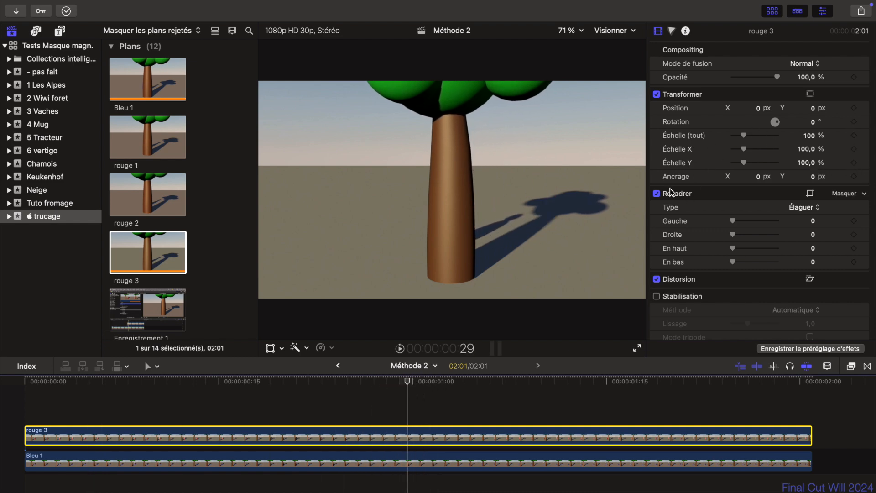
drag(734, 222, 754, 225)
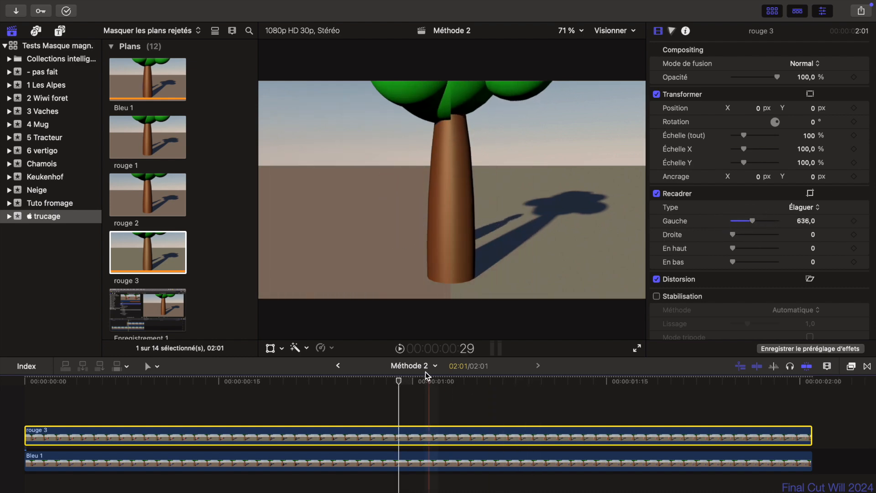
- Scrub back to frame 25 and temporarily disable the Bleu 1 clip to examine which part of rouge 3 remains
drag(399, 383, 358, 371)
click(352, 456)
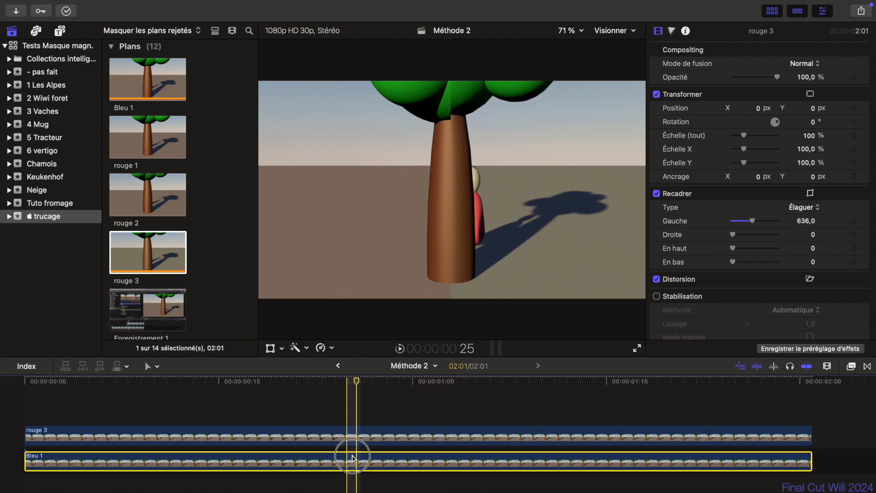
key(v)
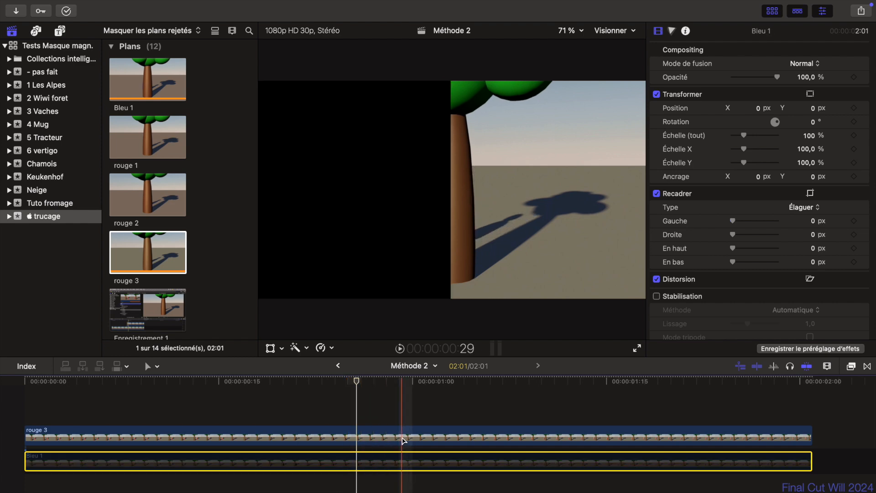
key(v)
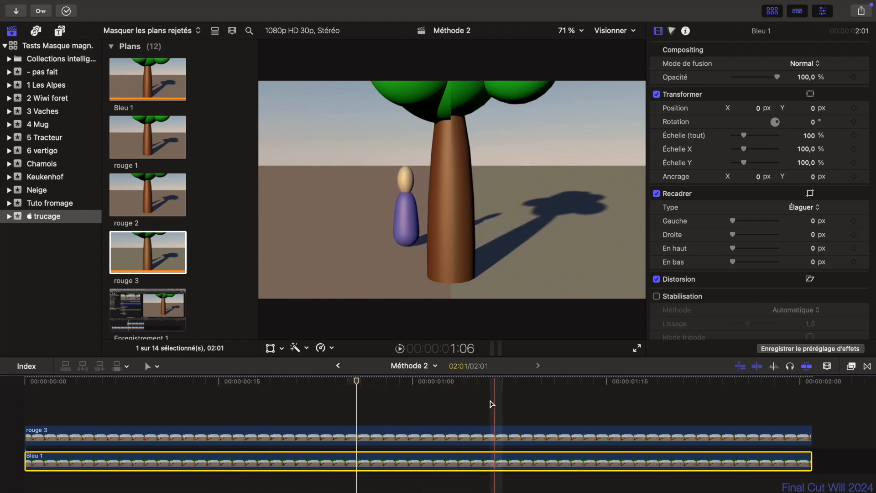
- Try trimming the right side of rouge 3 by 615 px instead of the left, and reset both trims to 0
click(414, 433)
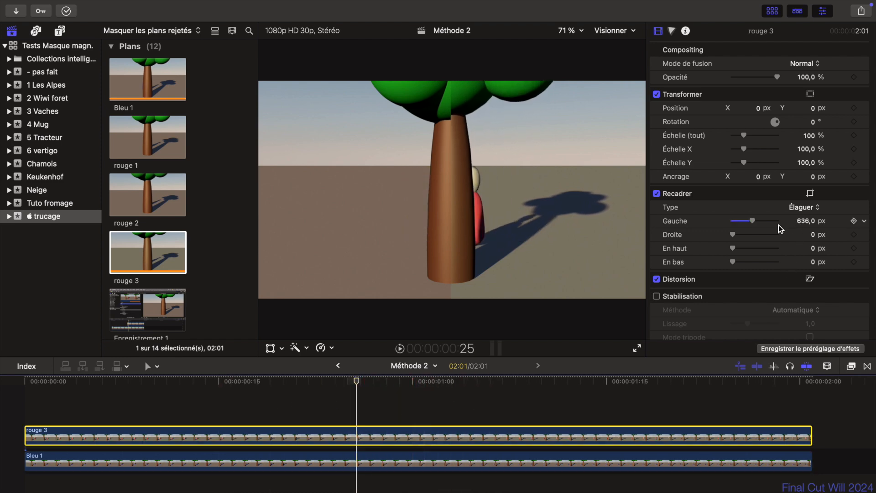
mouse_move(753, 221)
mouse_down()
mouse_move(729, 221)
mouse_move(743, 234)
mouse_up()
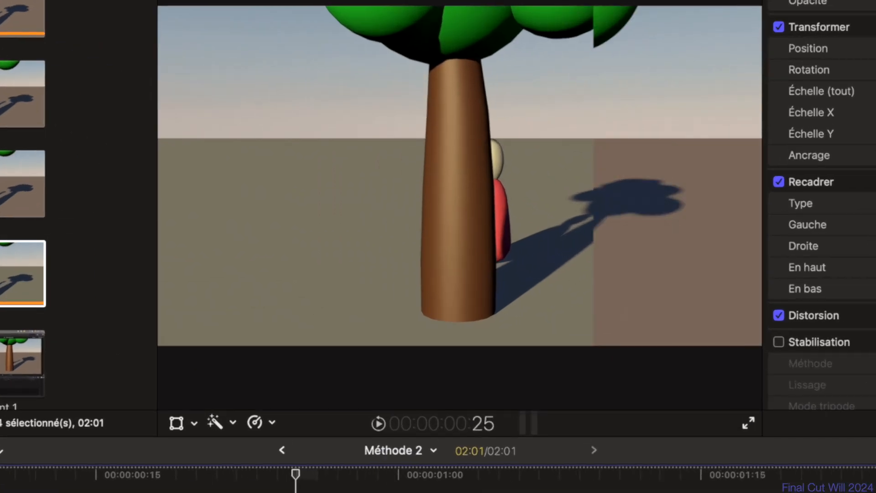
drag(867, 246, 873, 246)
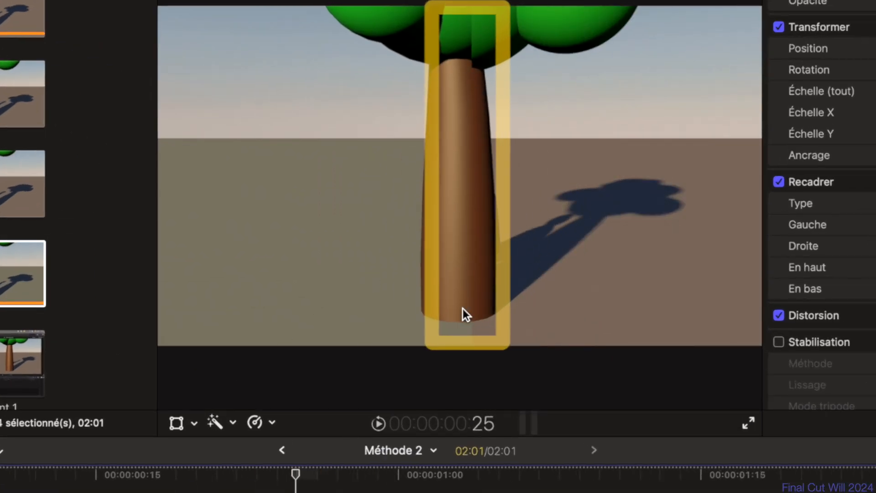
drag(301, 482, 342, 475)
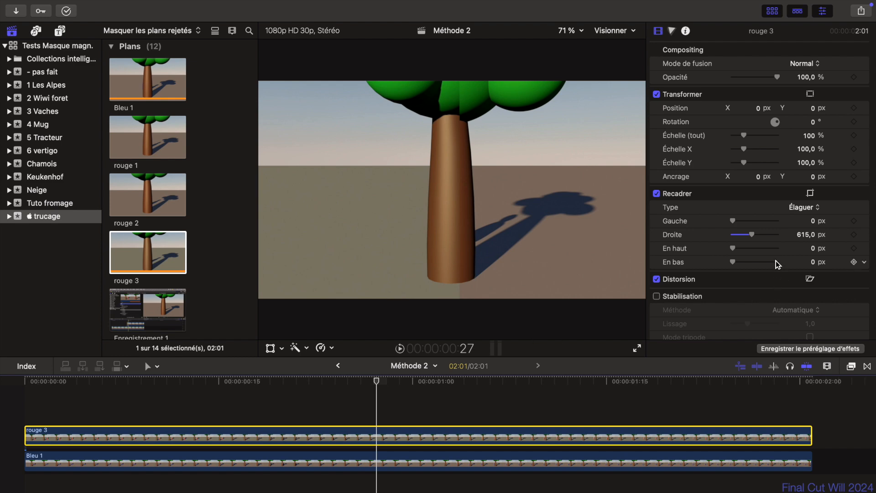
drag(749, 232, 682, 243)
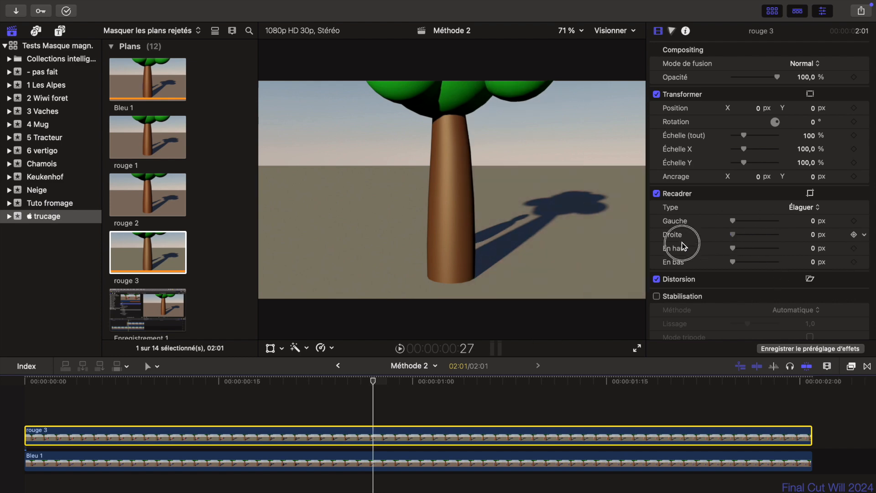
- Show the effects collection and search it for "masque"
click(852, 370)
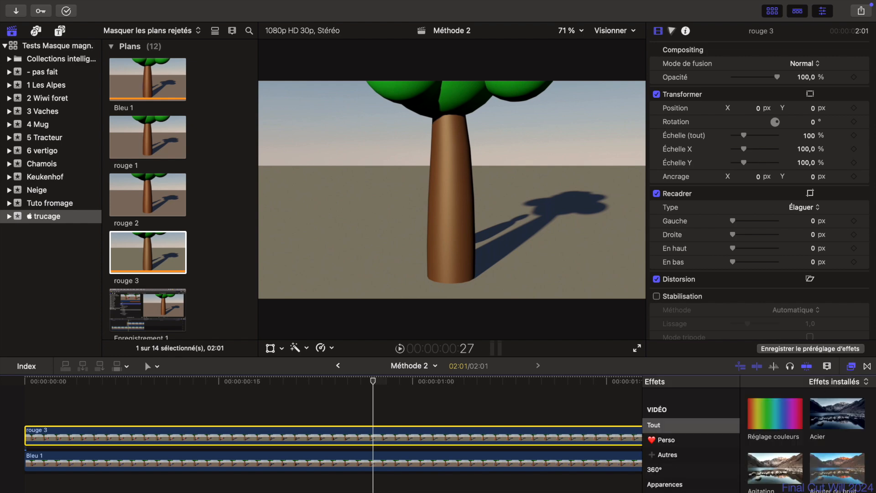
click(806, 491)
text(masque)
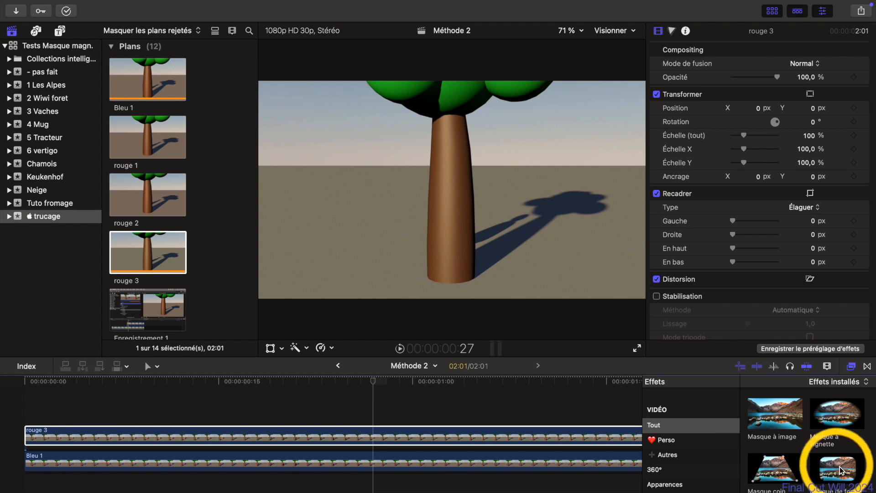
- Try a Masque de forme on rouge 3, enlarged and shifted right from the trunk with 46,9 softening, and remove it
drag(841, 470, 417, 436)
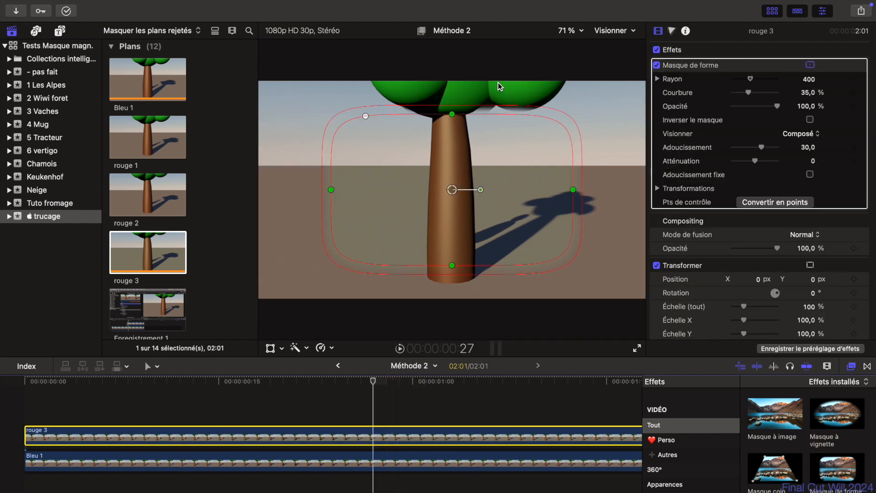
drag(452, 114, 450, 64)
drag(452, 190, 575, 188)
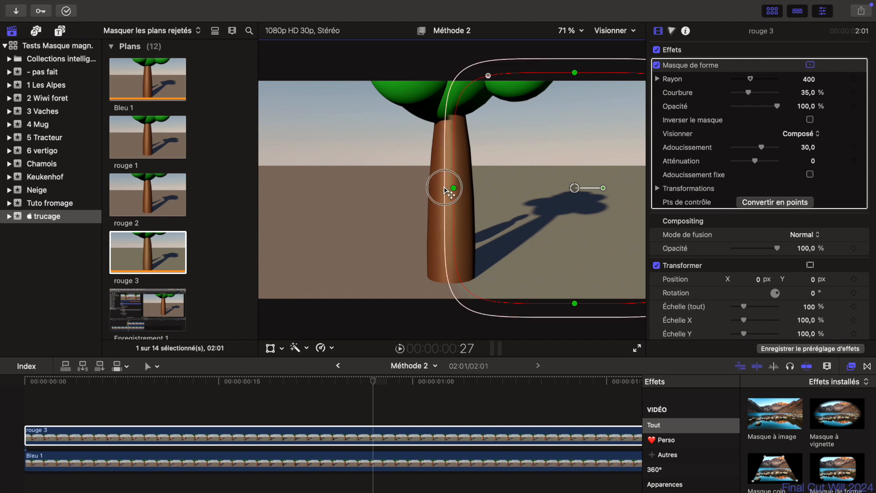
drag(444, 188, 440, 187)
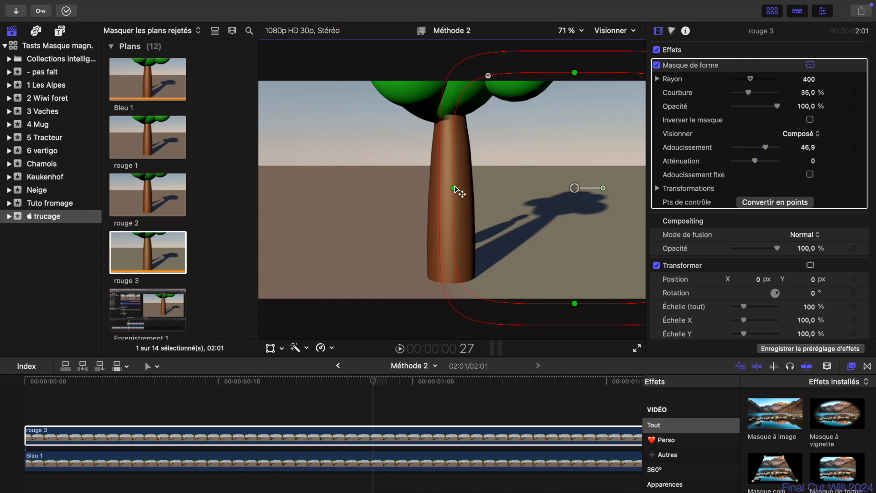
drag(573, 190, 576, 192)
click(376, 437)
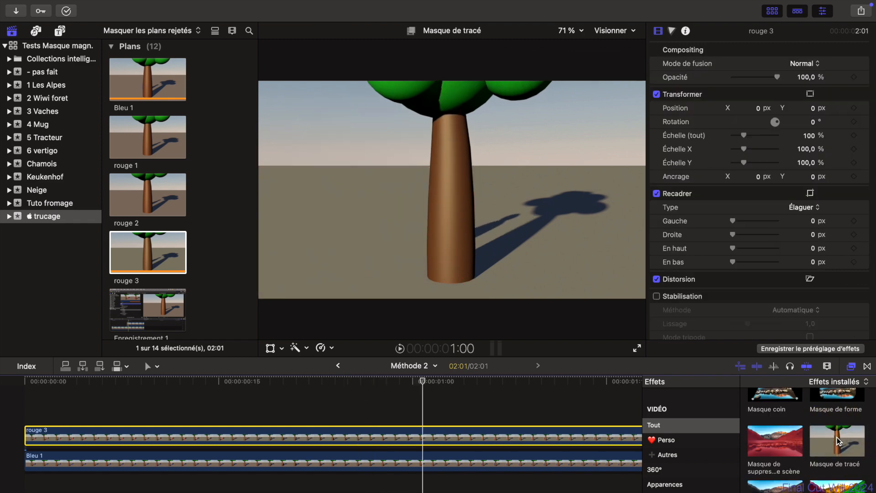
- Apply Masque de tracé to rouge 3 and draw a closed Bézier outline along the trunk's centre and around the right half of the image
drag(839, 440, 455, 436)
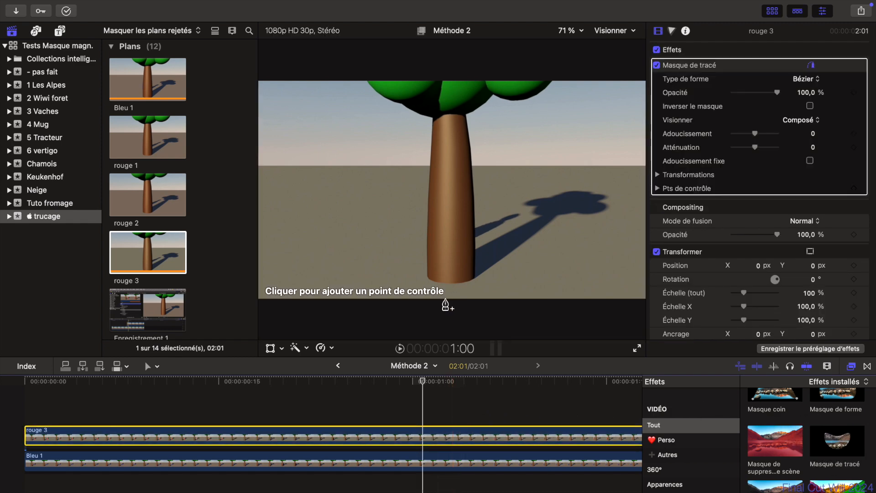
click(448, 306)
drag(445, 129, 437, 120)
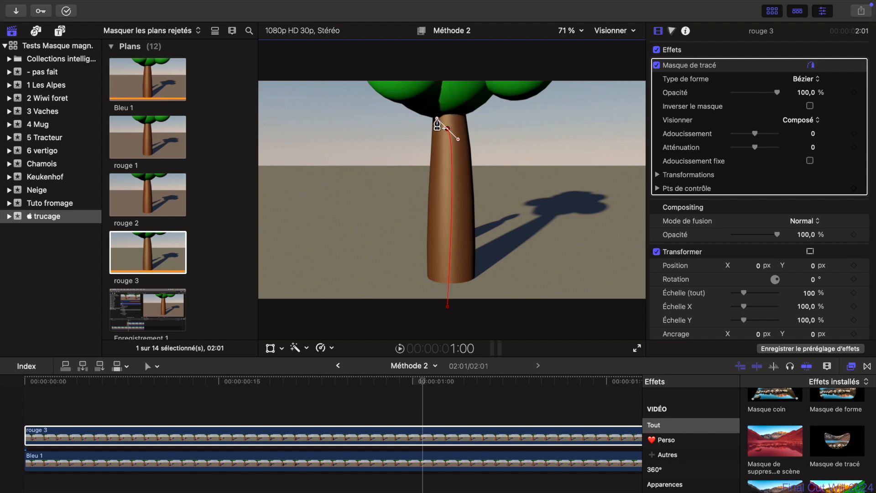
click(318, 96)
click(641, 62)
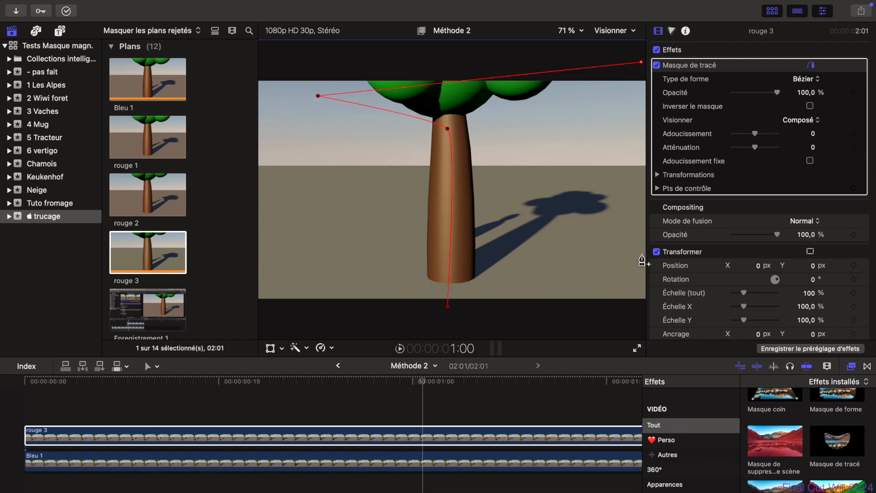
click(634, 299)
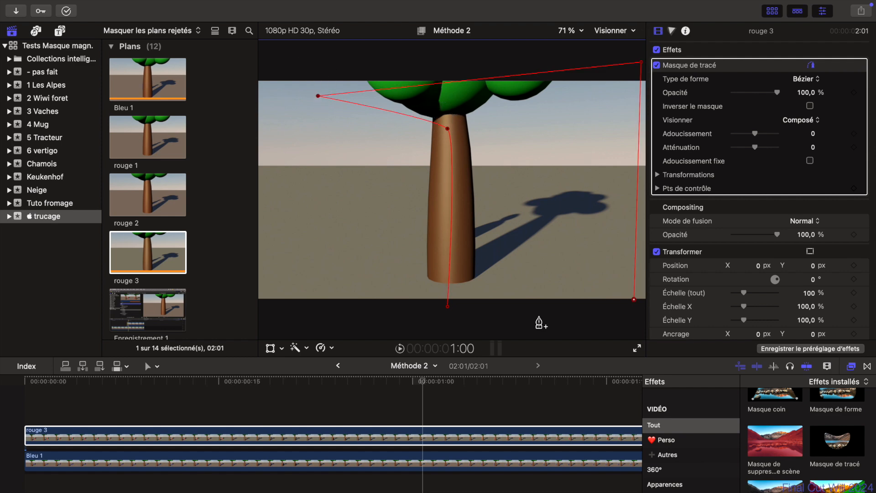
click(447, 306)
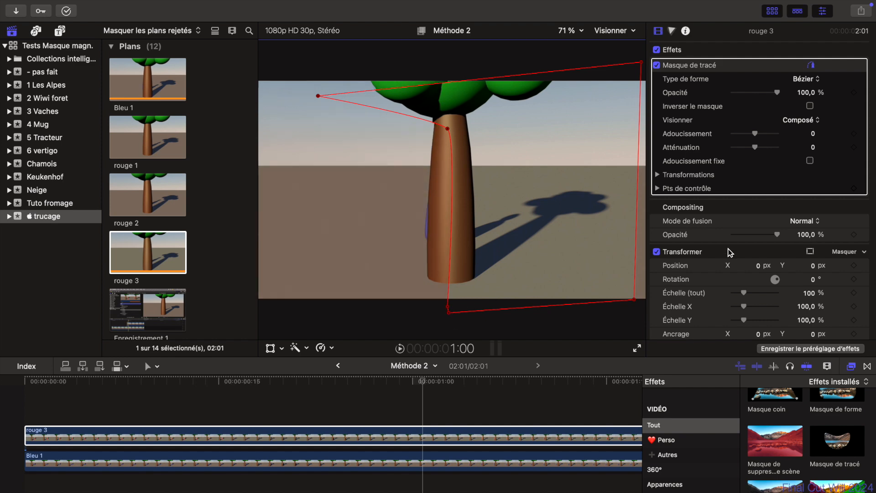
- Set the drawn mask's Adoucissement to 72 and reposition its trunk point and upper-left point, checking the blue character around 1:03 to 1:04
drag(755, 134, 770, 138)
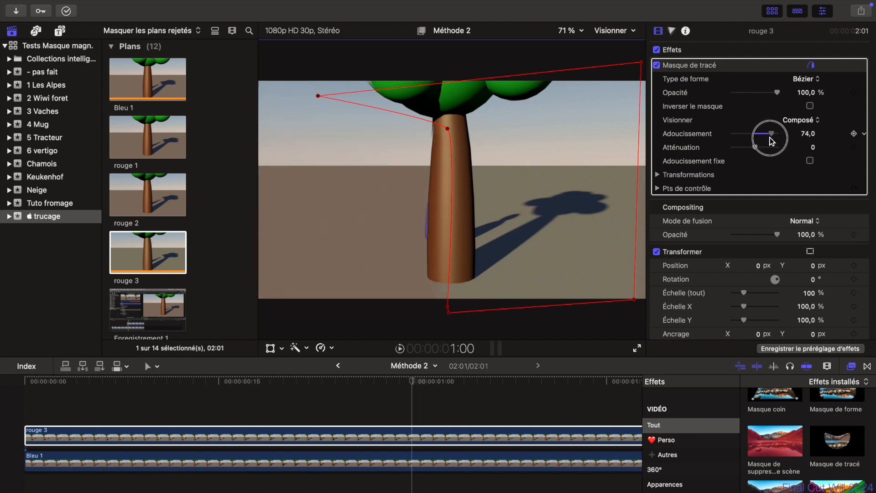
double_click(447, 129)
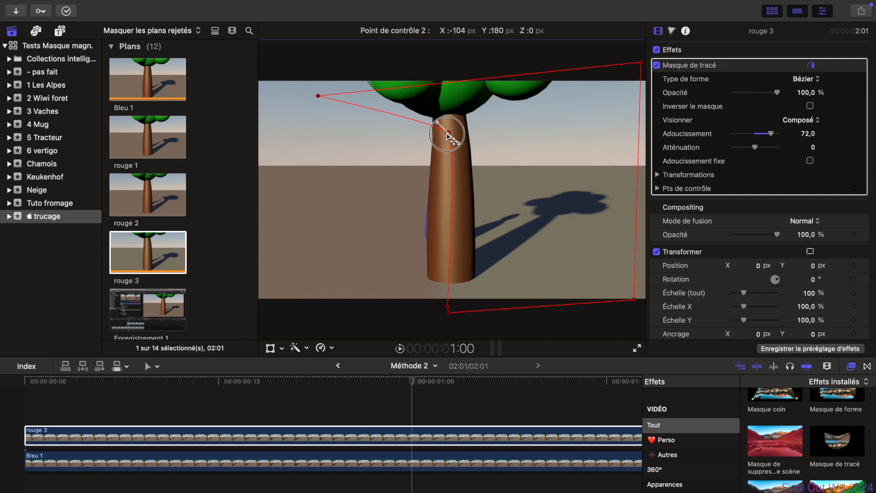
drag(413, 388, 461, 424)
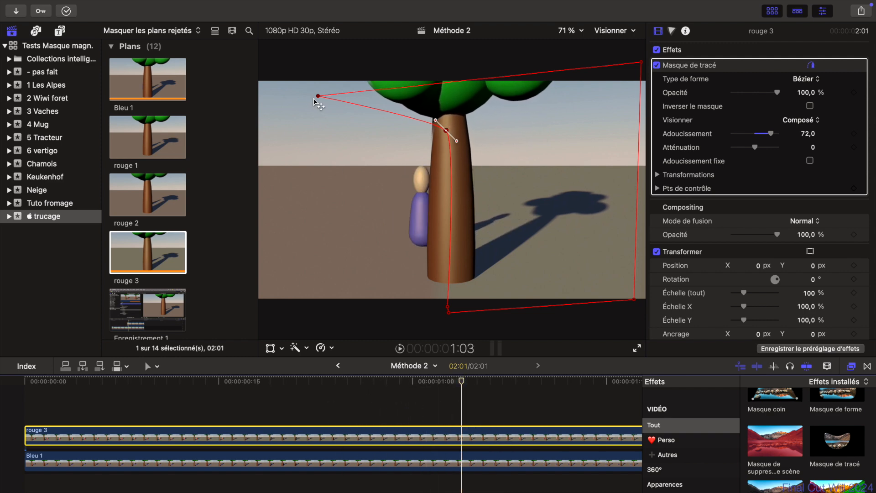
drag(318, 98, 302, 78)
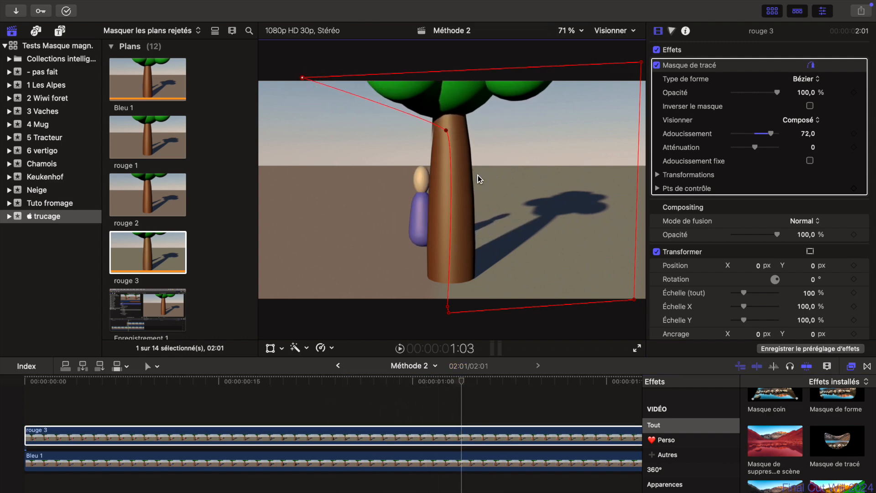
mouse_move(462, 381)
mouse_down()
mouse_move(552, 401)
mouse_move(239, 385)
mouse_move(545, 432)
mouse_move(315, 405)
mouse_move(468, 388)
mouse_up()
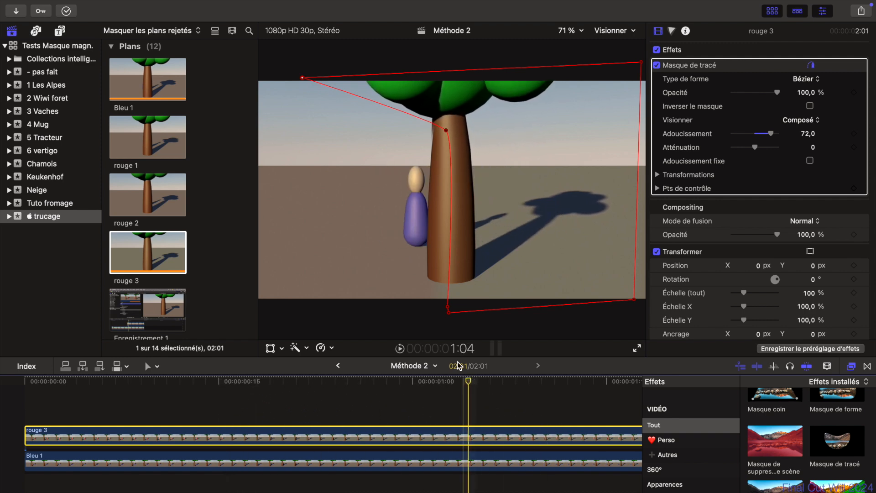